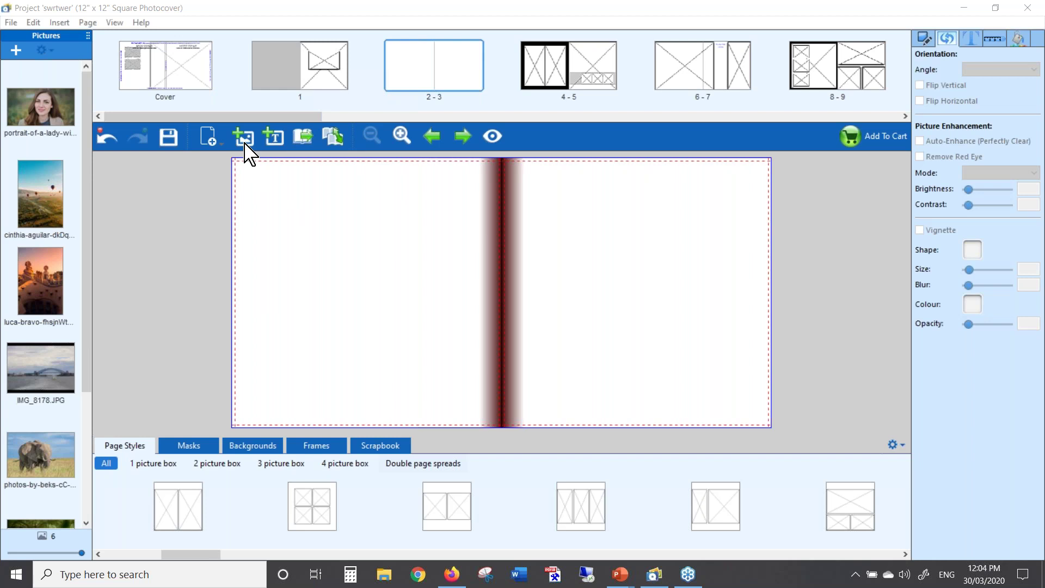
# Try adding a picture box to the left page, filling it with the hot-air balloon photo, and delete it.
pyautogui.click(244, 139)
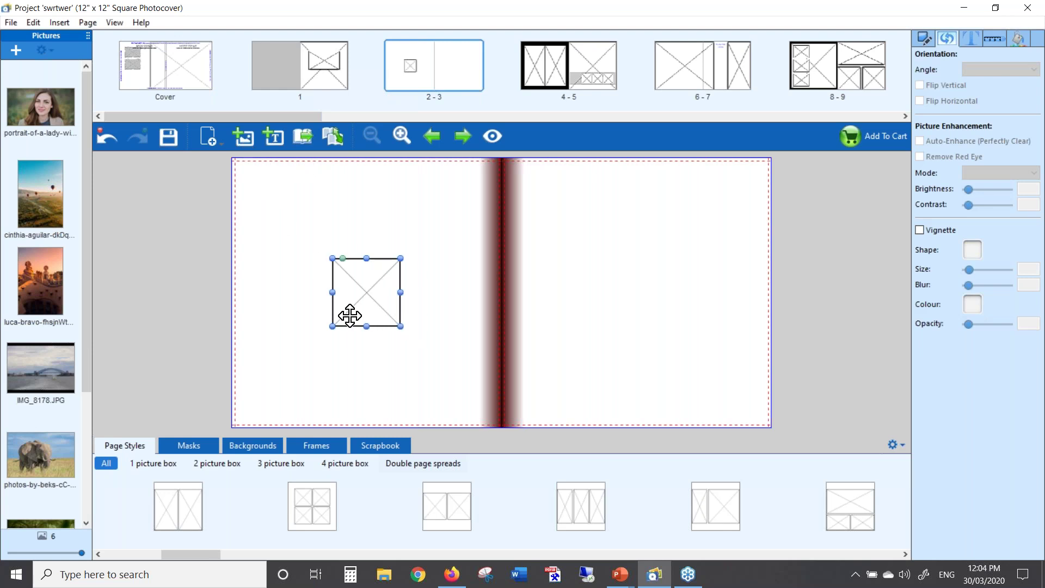
pyautogui.moveTo(37, 194); pyautogui.dragTo(367, 283)
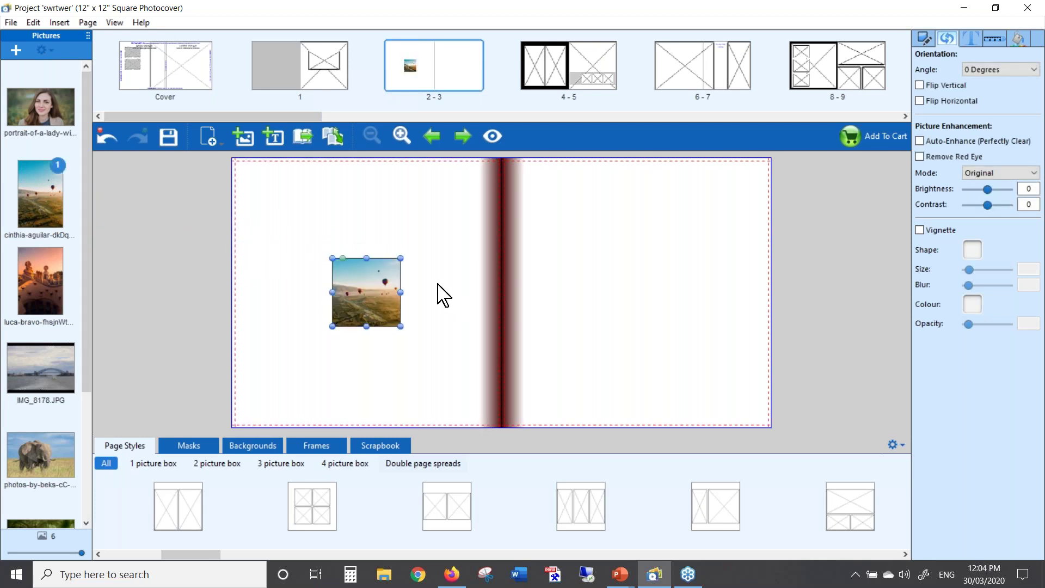
pyautogui.press('Delete')
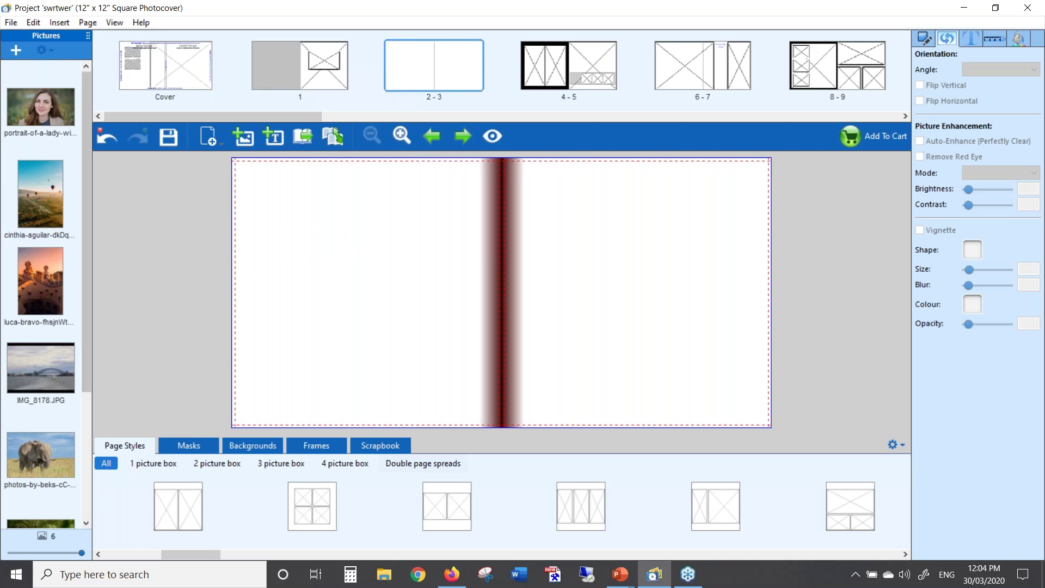
# Place the hot-air balloon photo directly on the left page without a picture box and enlarge it.
pyautogui.moveTo(38, 191); pyautogui.dragTo(325, 212)
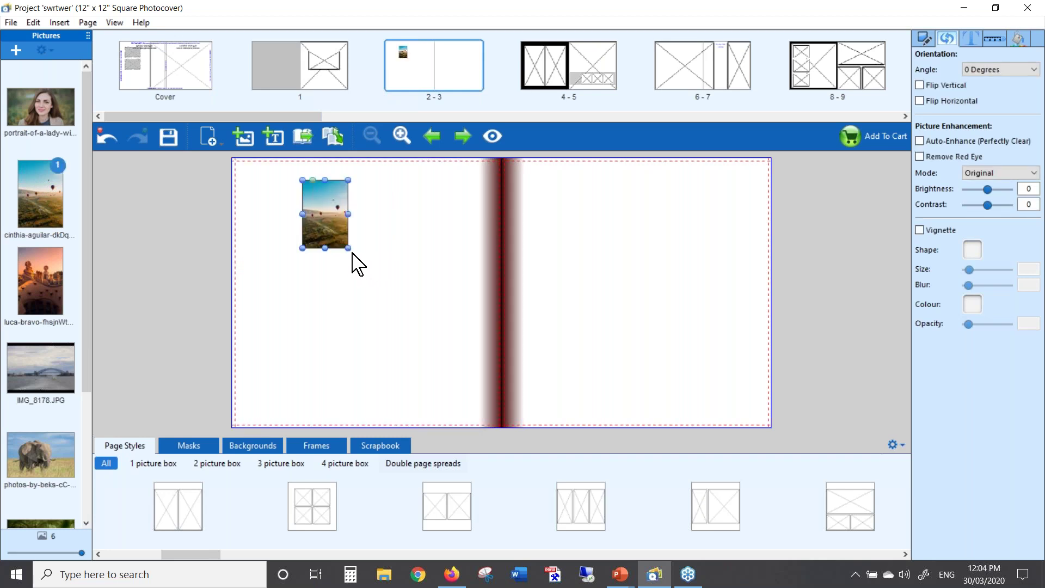
pyautogui.moveTo(349, 250); pyautogui.dragTo(409, 308)
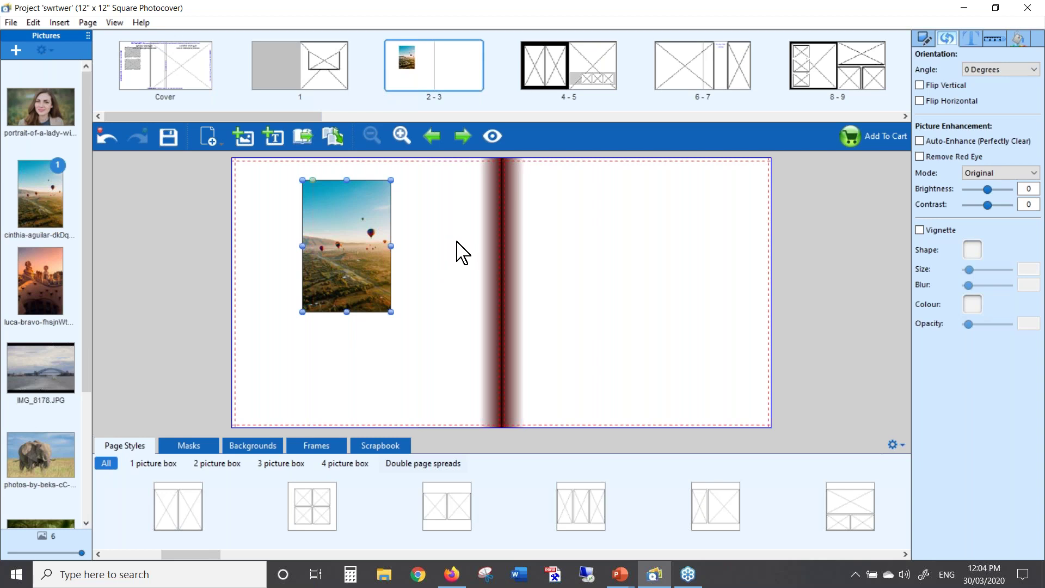
# Crop the balloon photo more tightly, shifting the crop towards its lower-right part, and delete the photo from the page.
pyautogui.doubleClick(337, 238)
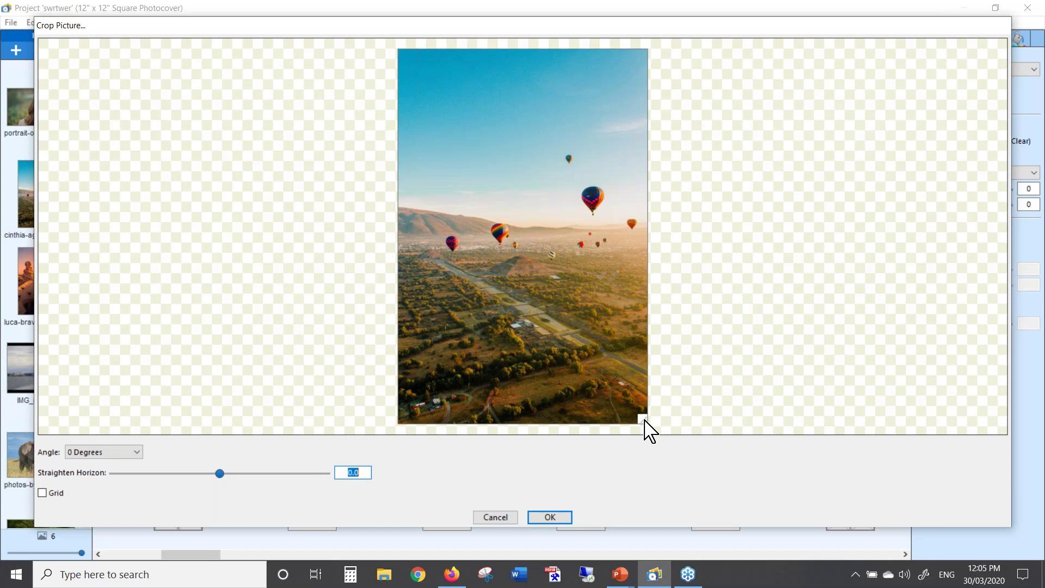
pyautogui.moveTo(644, 420); pyautogui.dragTo(606, 367)
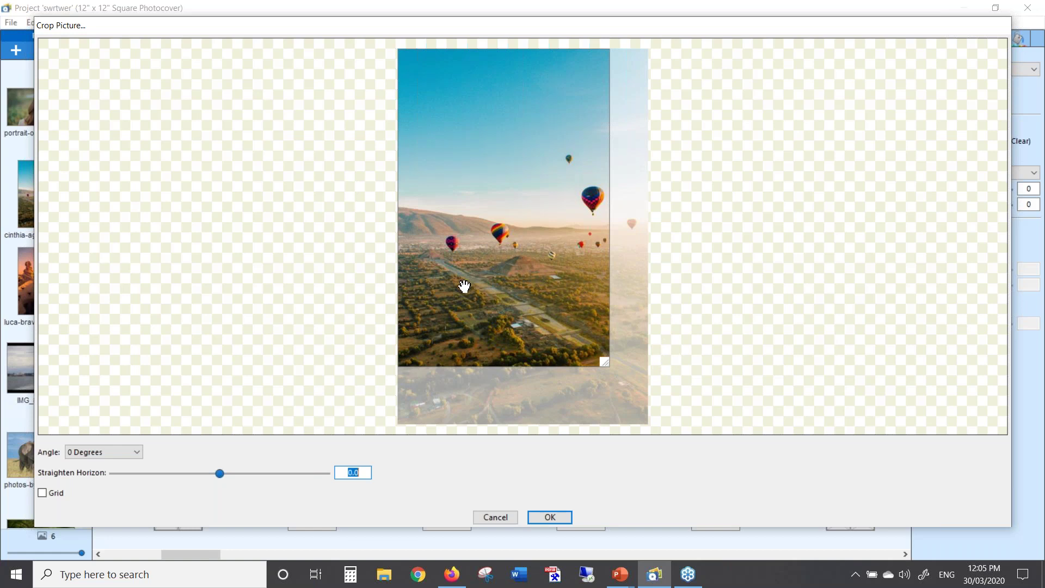
pyautogui.moveTo(465, 287); pyautogui.dragTo(556, 289)
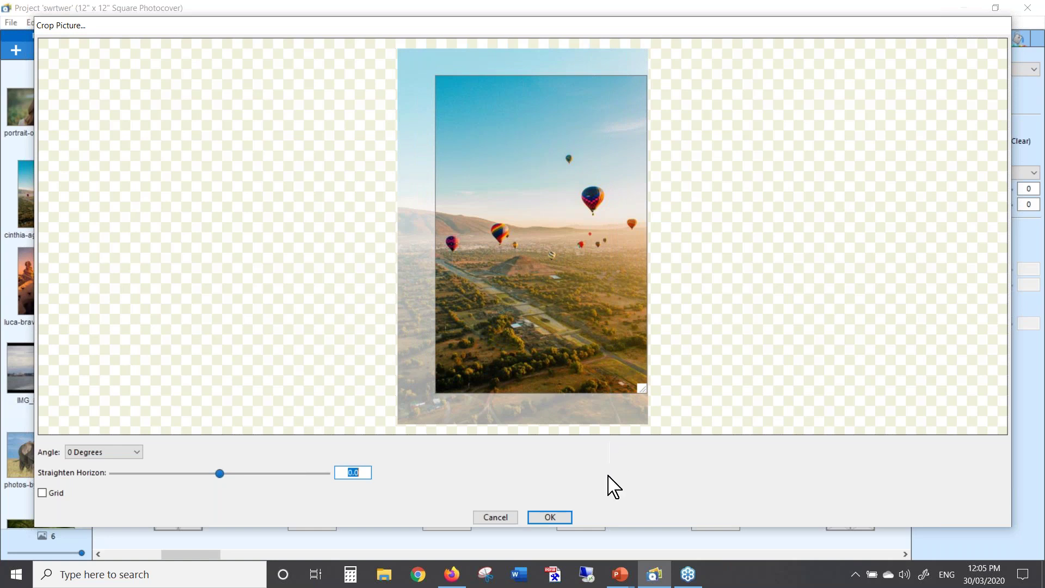
pyautogui.click(551, 517)
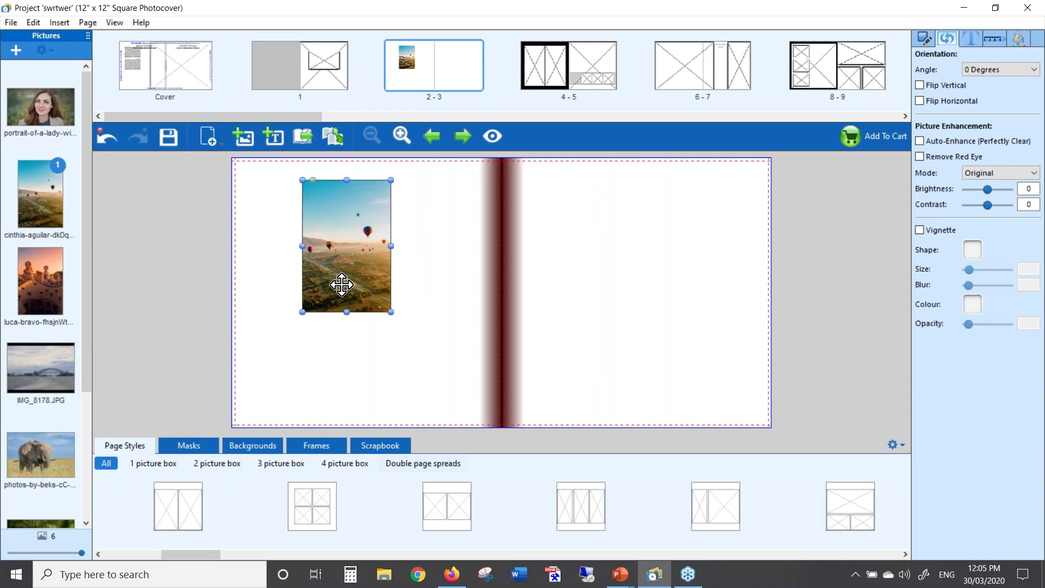
pyautogui.press('Delete')
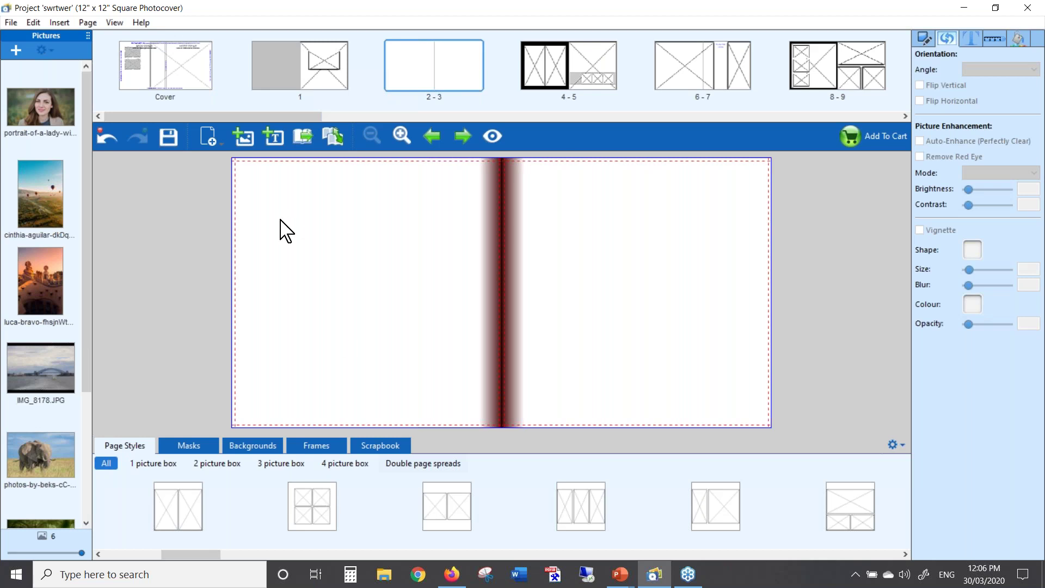
# Fill a new picture box on the left page with the balloon photo and shift its crop slightly downwards.
pyautogui.click(244, 143)
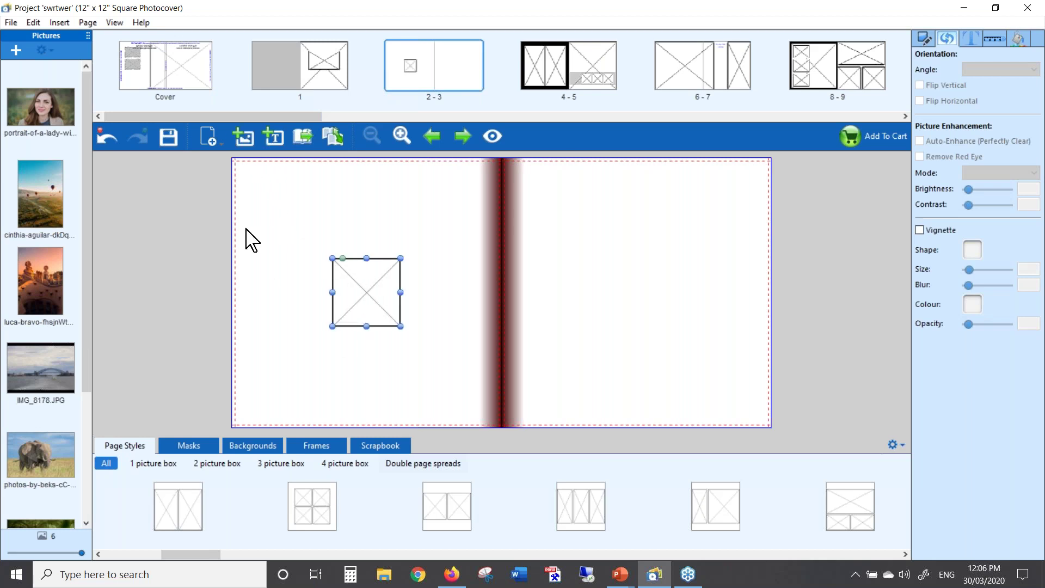
pyautogui.moveTo(40, 188); pyautogui.dragTo(366, 292)
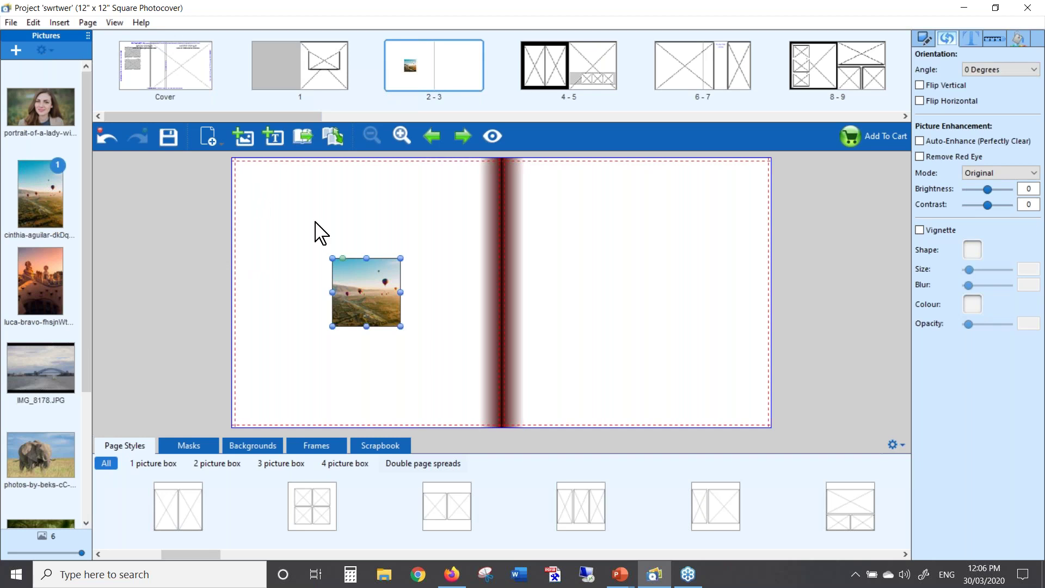
pyautogui.doubleClick(356, 279)
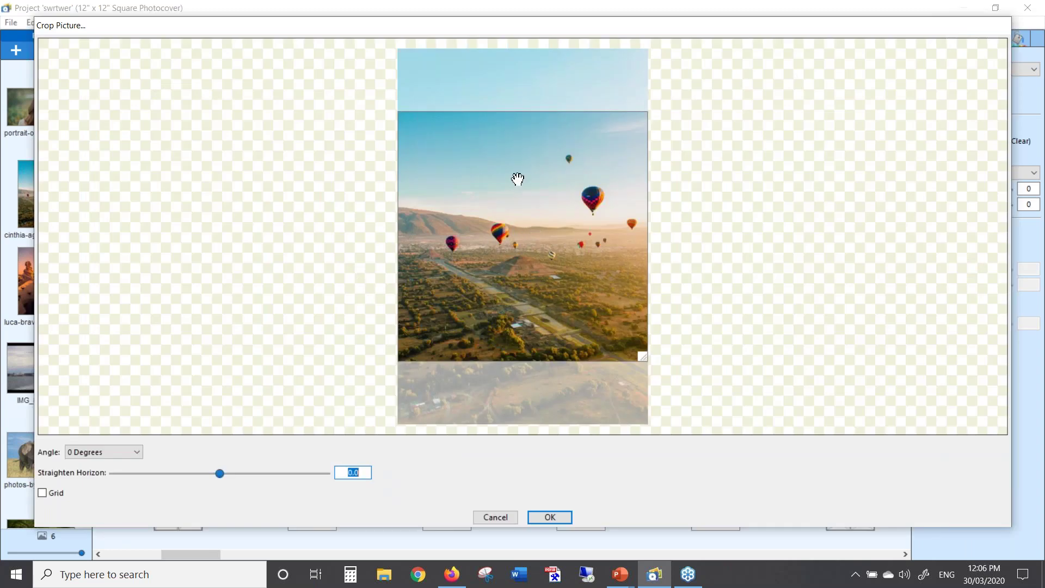
pyautogui.moveTo(492, 223); pyautogui.dragTo(507, 185)
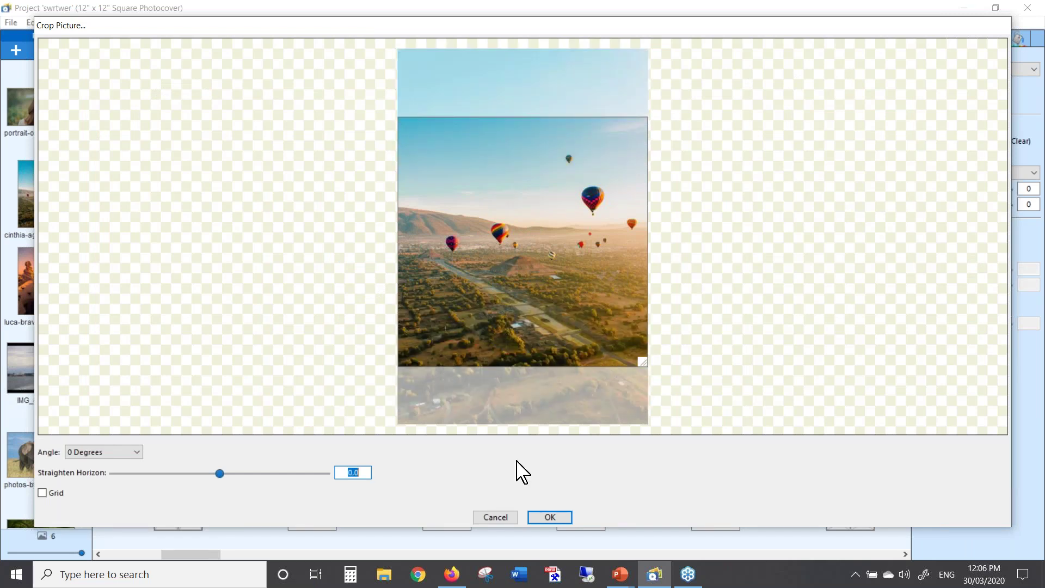
pyautogui.click(546, 518)
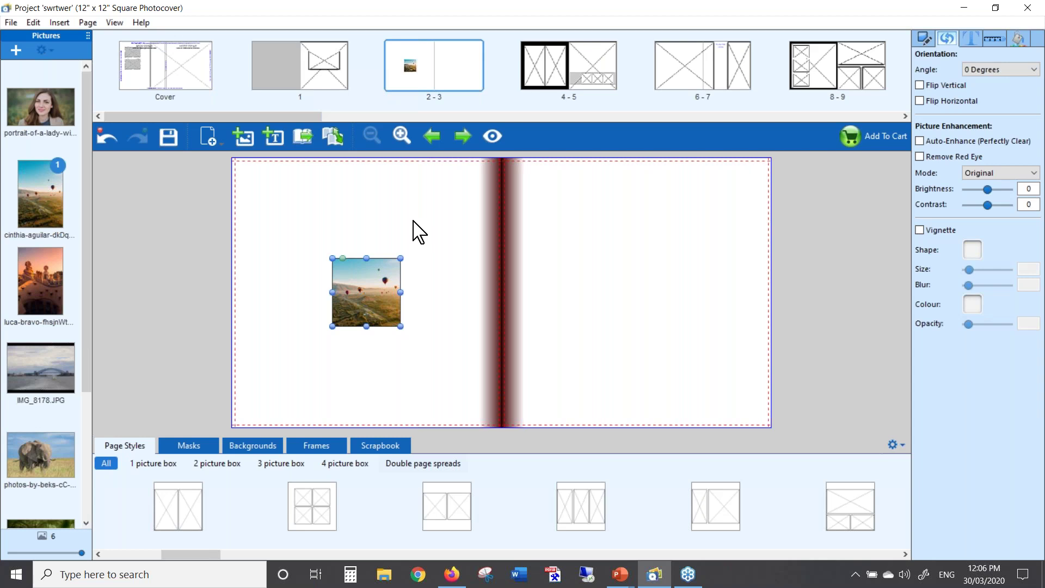
# Stretch the balloon picture box taller and recrop it to the photo's full height, leaving out a strip of its left edge.
pyautogui.click(368, 266)
pyautogui.moveTo(368, 263); pyautogui.dragTo(368, 224)
pyautogui.doubleClick(368, 266)
pyautogui.moveTo(468, 271); pyautogui.dragTo(461, 225)
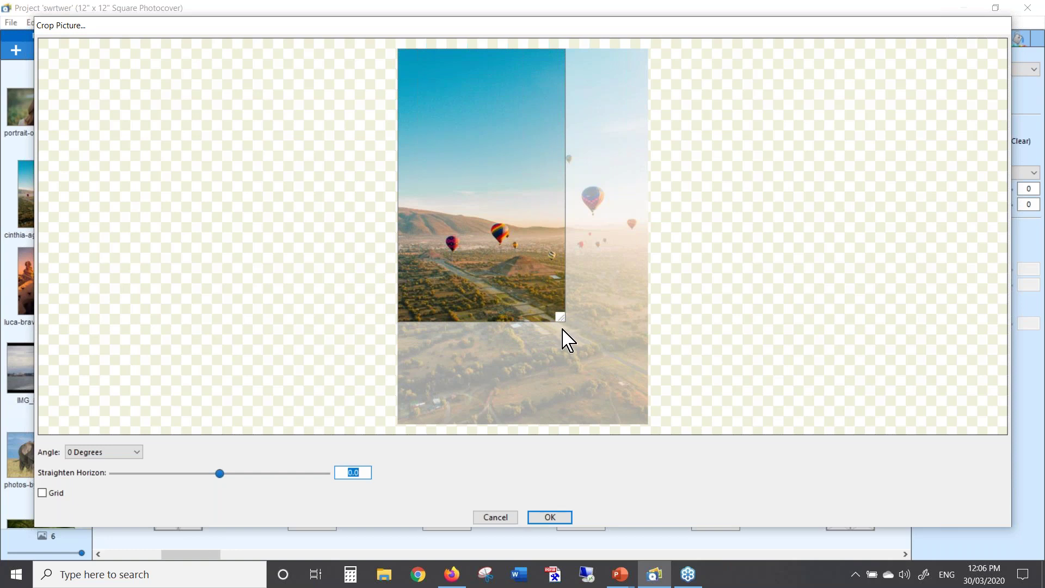
pyautogui.moveTo(563, 329); pyautogui.dragTo(648, 373)
pyautogui.moveTo(527, 332); pyautogui.dragTo(555, 329)
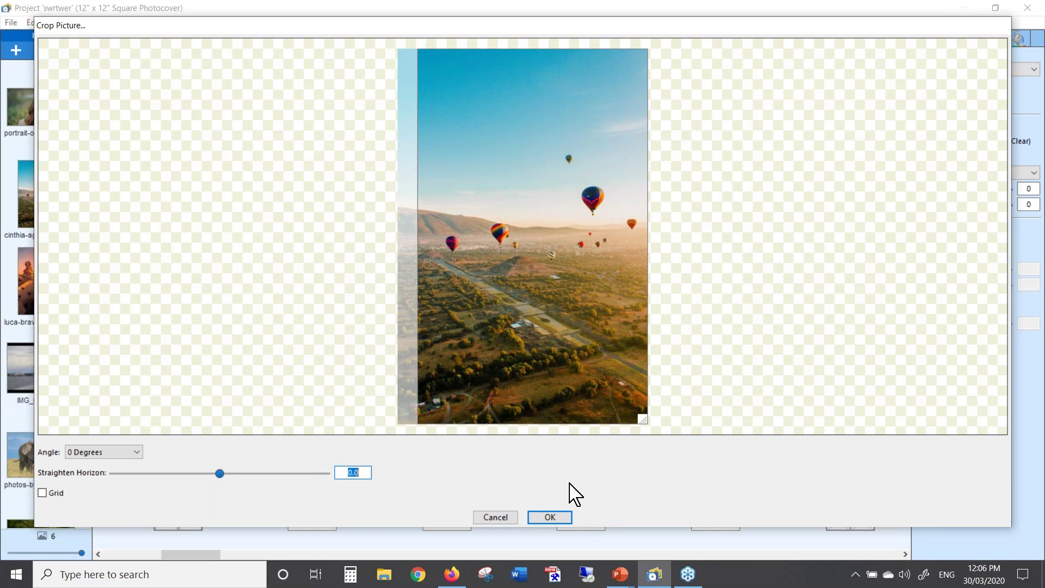
pyautogui.click(550, 518)
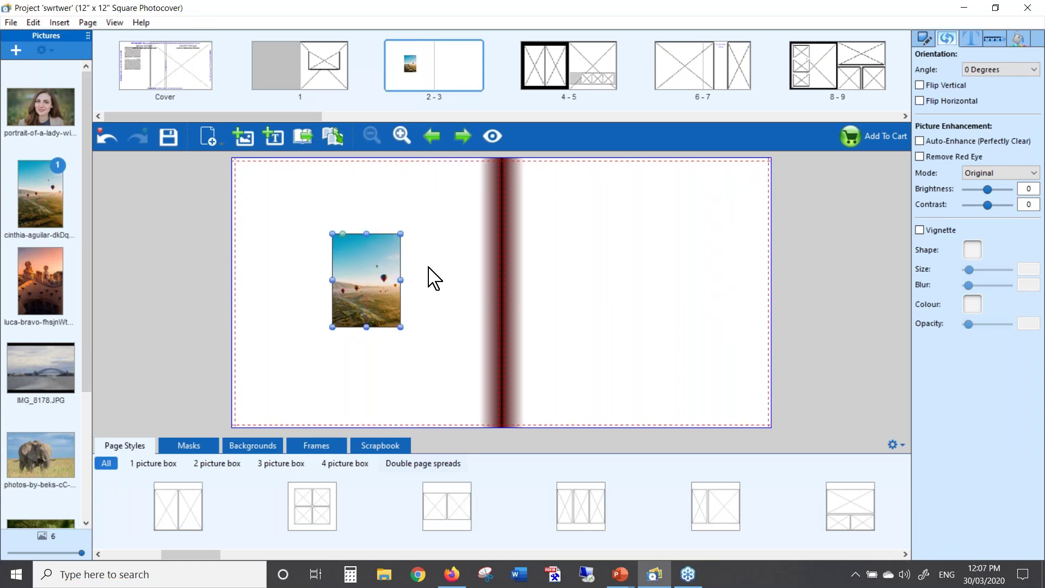
# Try Fit Box To Picture on the balloon photo and delete it from the page.
pyautogui.rightClick(366, 258)
pyautogui.moveTo(456, 314)
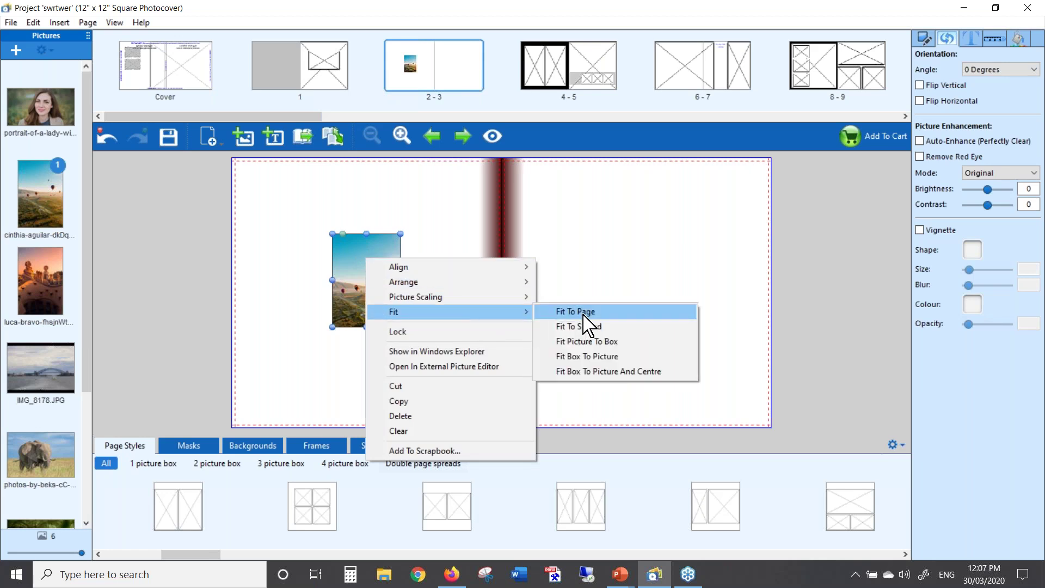
pyautogui.click(601, 360)
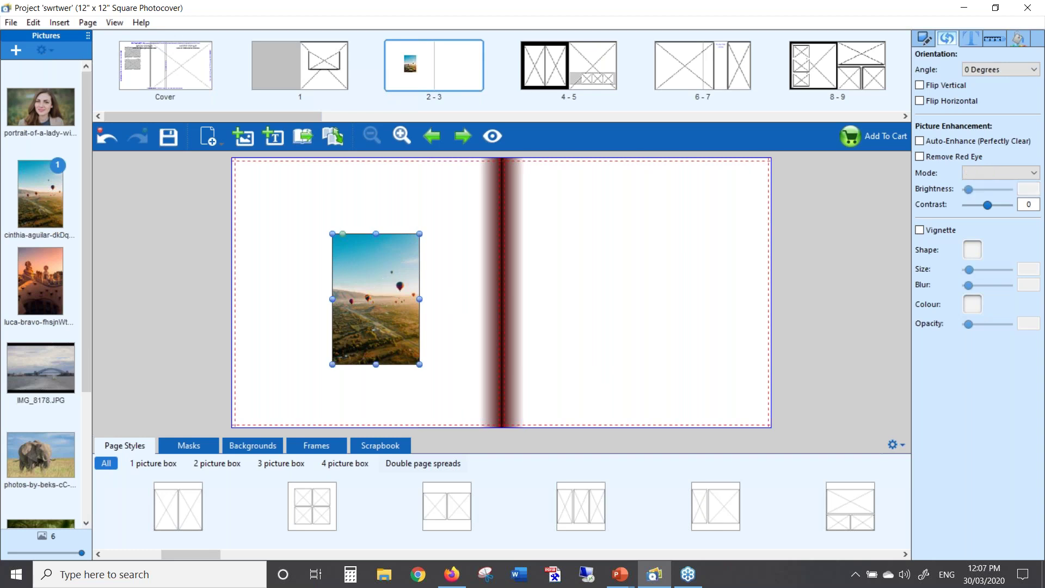
pyautogui.press('Delete')
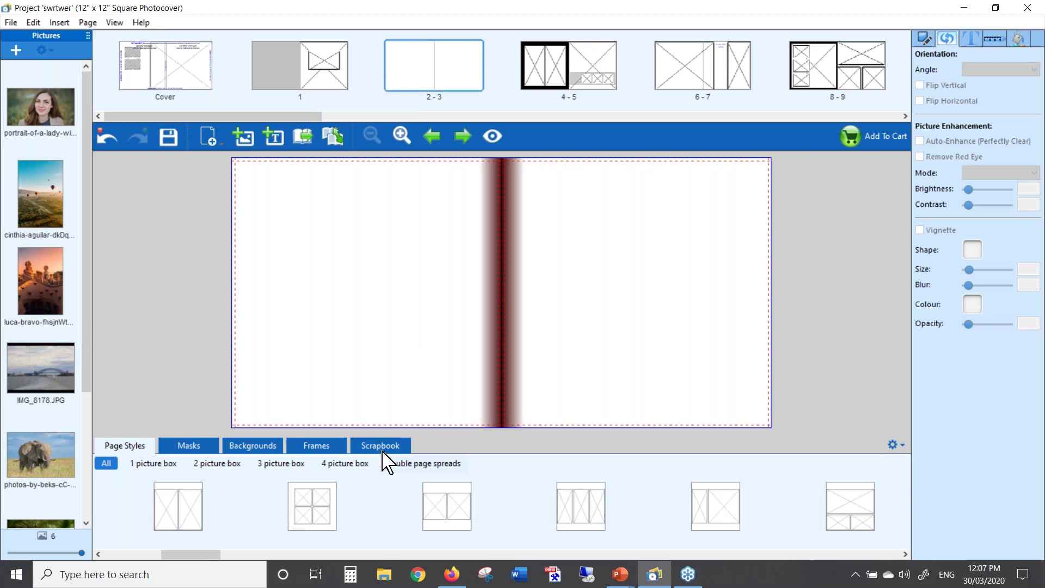
# Apply the four-picture grid page style to the left page and fill its upper boxes with the balloon and elephant photos.
pyautogui.moveTo(316, 506); pyautogui.dragTo(374, 283)
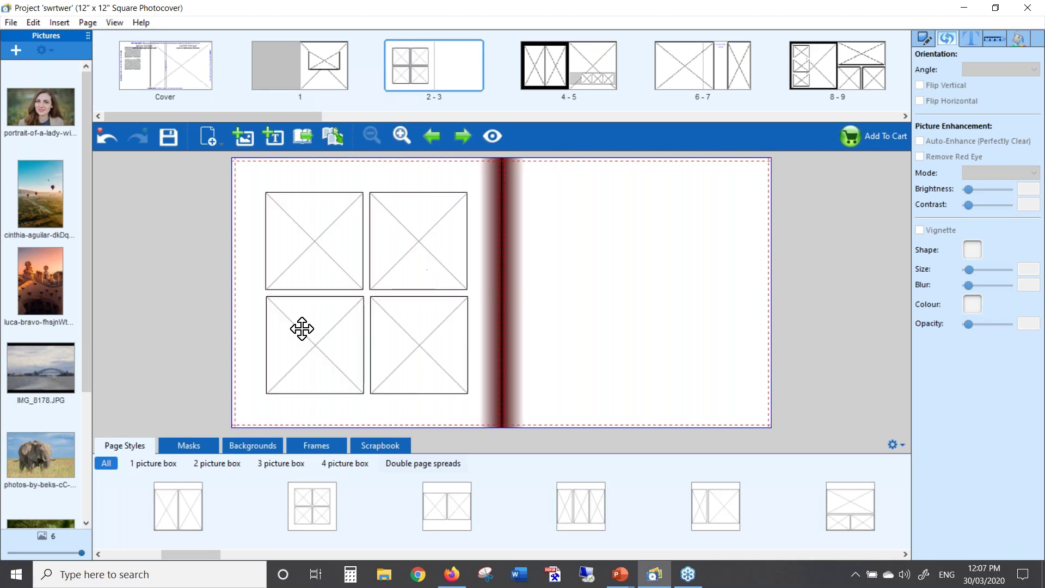
pyautogui.moveTo(52, 164); pyautogui.dragTo(305, 240)
pyautogui.moveTo(51, 461); pyautogui.dragTo(429, 236)
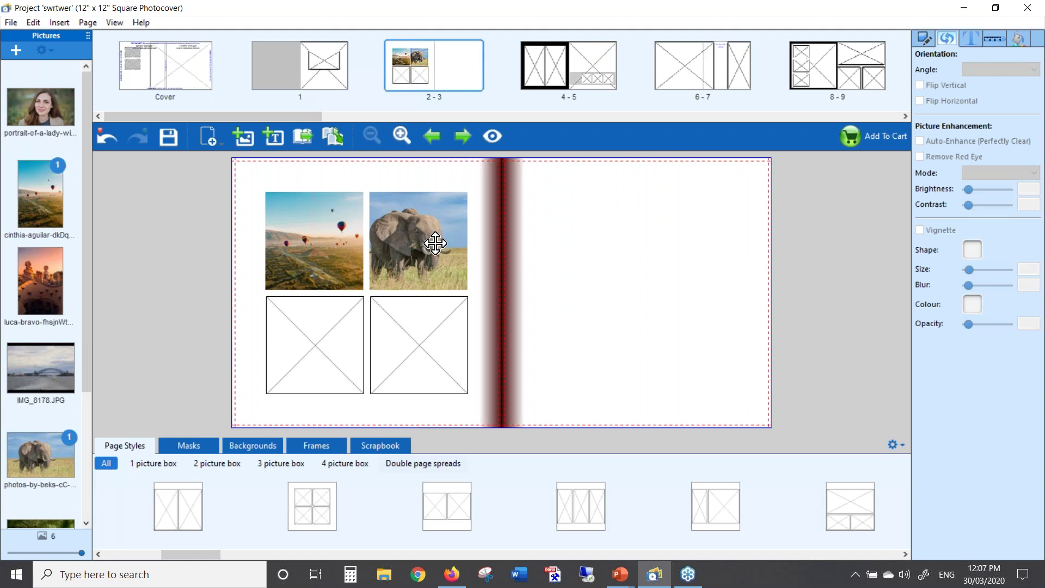
# Reposition the crops of the elephant and balloon photos, bringing the whole elephant into its frame.
pyautogui.doubleClick(436, 240)
pyautogui.moveTo(434, 247); pyautogui.dragTo(380, 264)
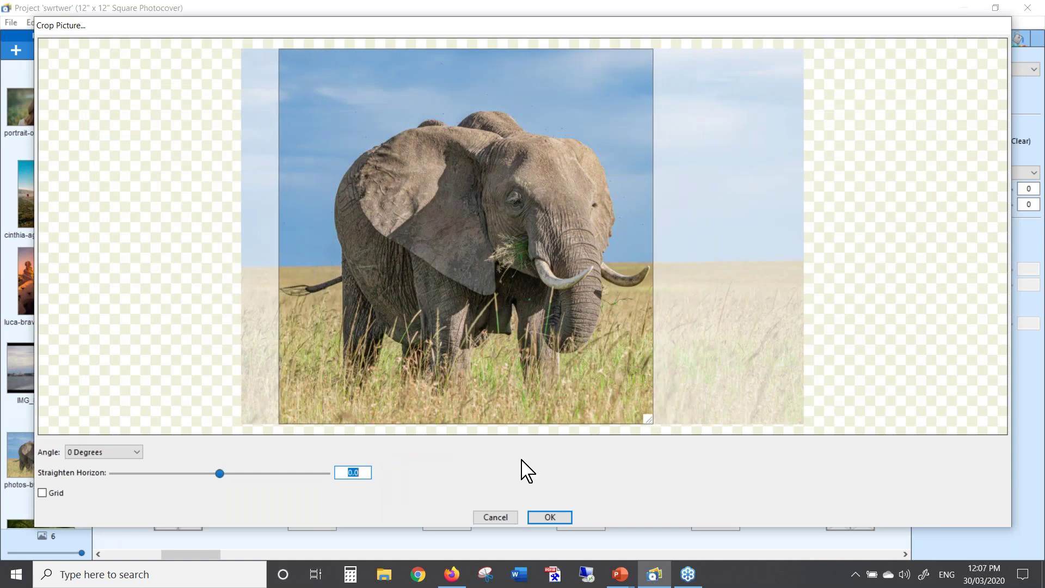
pyautogui.click(545, 518)
pyautogui.doubleClick(306, 236)
pyautogui.moveTo(537, 228)
pyautogui.mouseDown()
pyautogui.moveTo(546, 182)
pyautogui.moveTo(546, 245)
pyautogui.mouseUp()
pyautogui.click(548, 520)
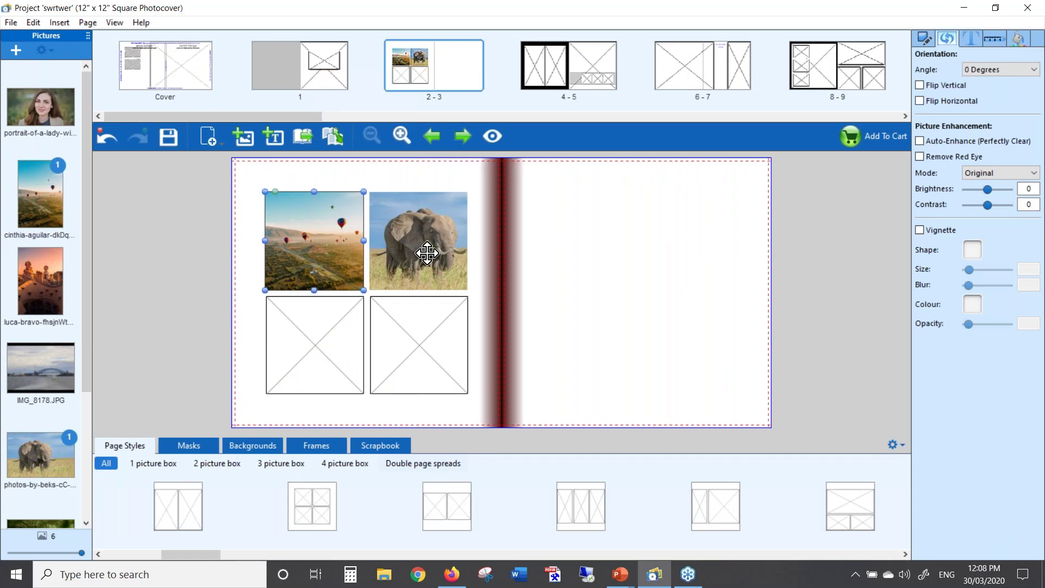
pyautogui.click(628, 253)
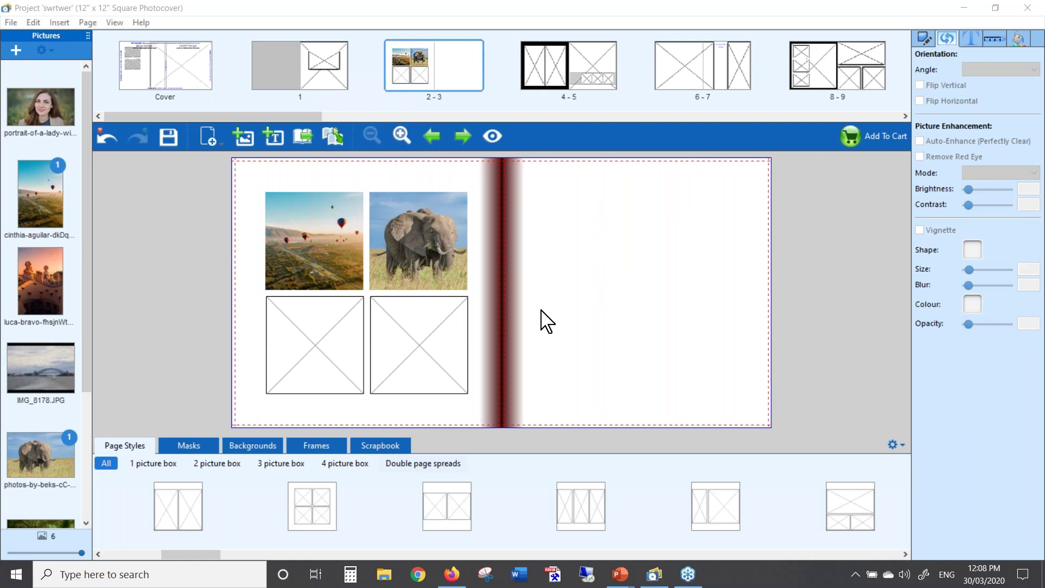
# Delete the two empty lower picture boxes and place IMG_8178.JPG, enlarged, beneath the balloon and elephant photos.
pyautogui.click(321, 330)
pyautogui.press('Delete')
pyautogui.click(392, 334)
pyautogui.press('Delete')
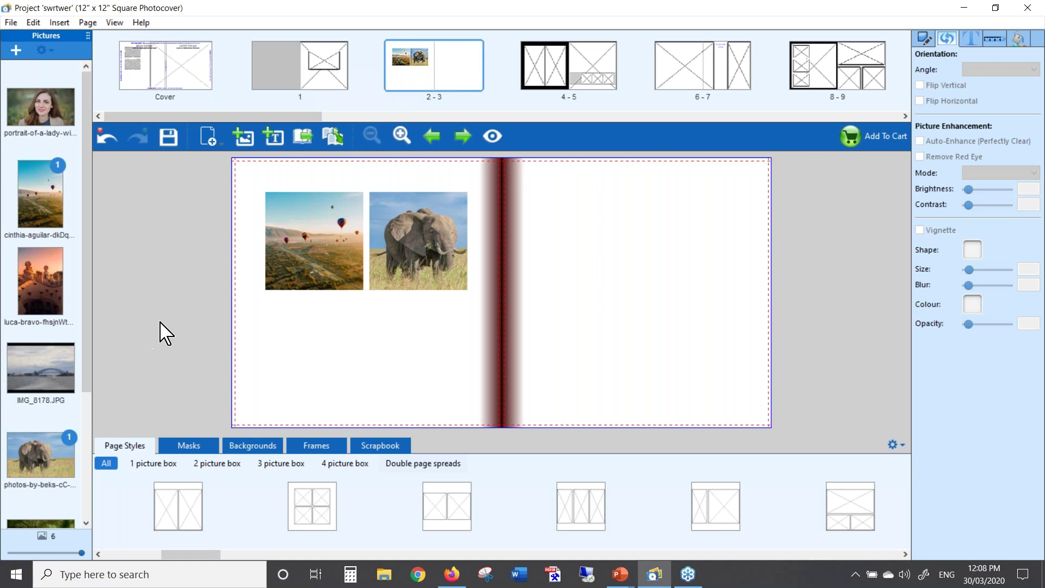
pyautogui.moveTo(35, 381); pyautogui.dragTo(465, 408)
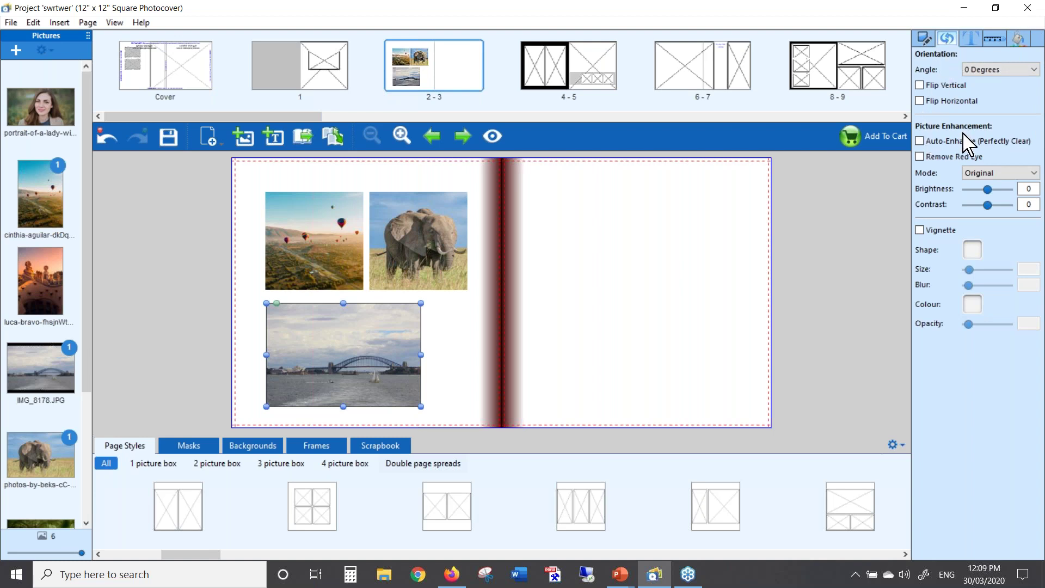
# Try Auto-Enhance (Perfectly Clear) on the bridge photo, comparing it on and off, and leave it off.
pyautogui.click(920, 142)
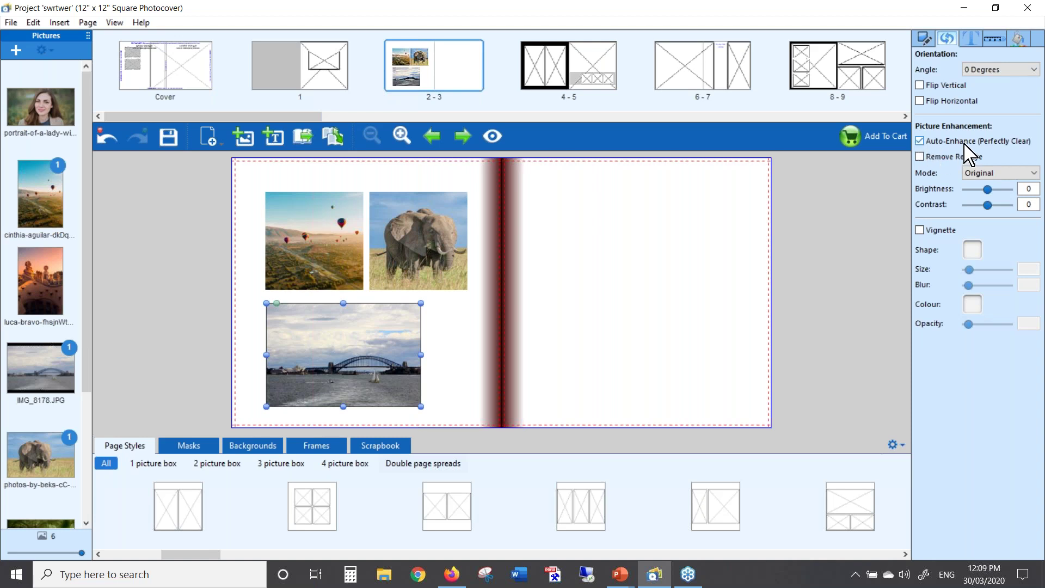
pyautogui.click(920, 142)
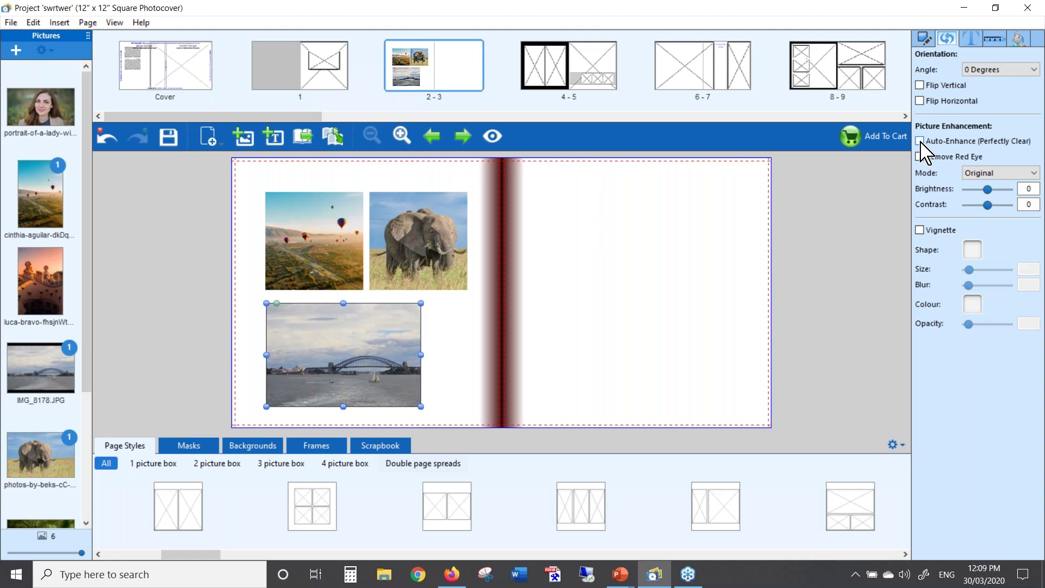
pyautogui.click(920, 141)
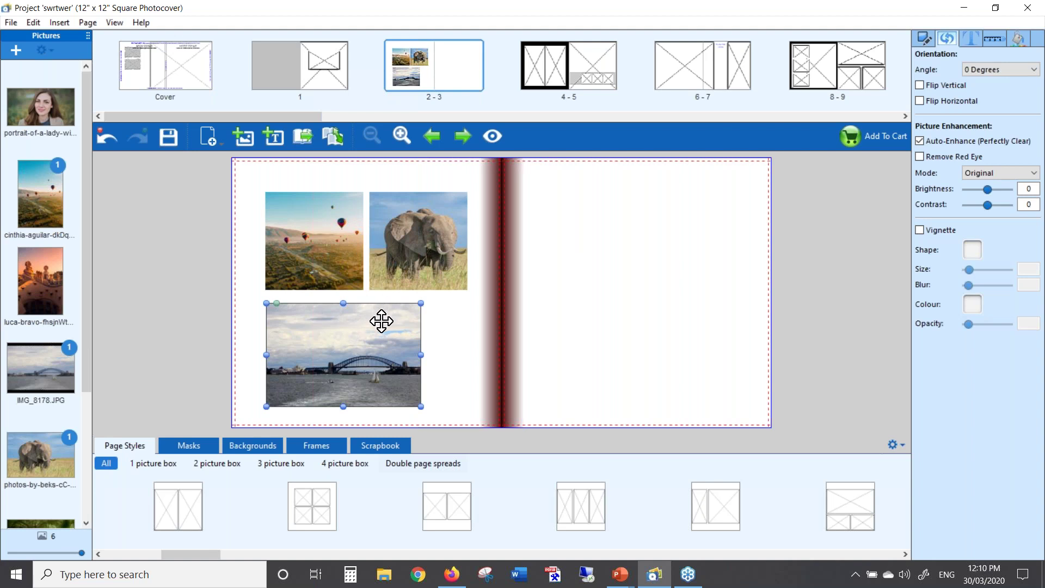
pyautogui.keyDown('ctrl'); pyautogui.click(307, 233); pyautogui.keyUp('ctrl')
pyautogui.keyDown('ctrl'); pyautogui.click(415, 232); pyautogui.keyUp('ctrl')
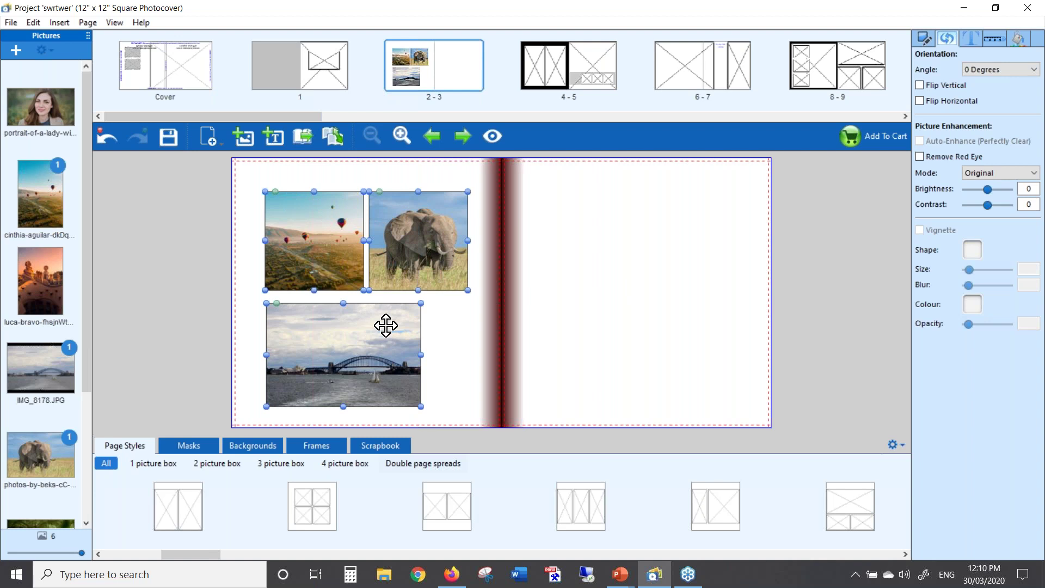
pyautogui.click(451, 345)
pyautogui.click(350, 333)
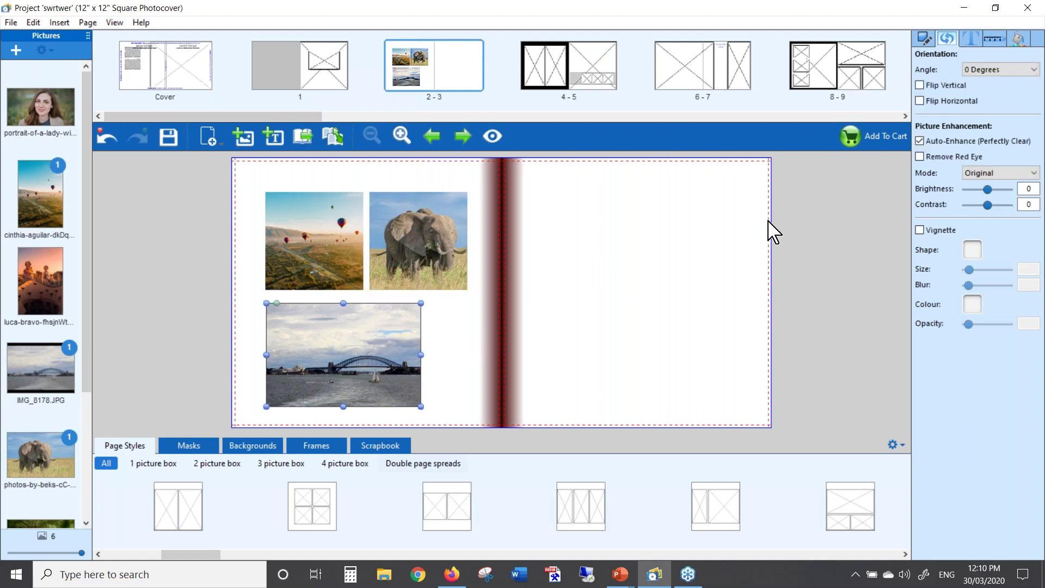
pyautogui.click(920, 141)
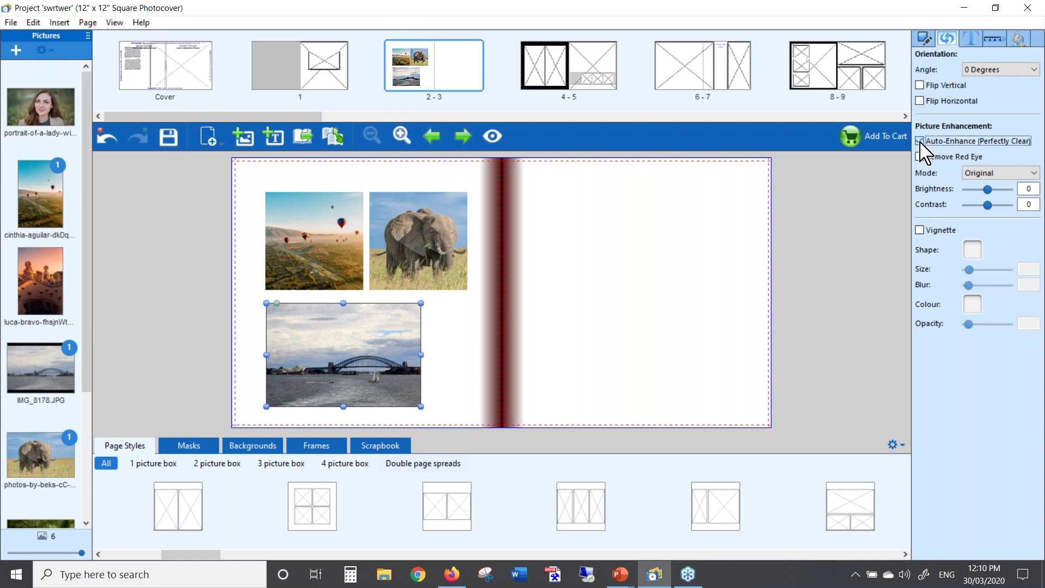
# Turn on Auto-Enhance (Perfectly Clear) for the balloon, elephant and bridge photos together.
pyautogui.keyDown('ctrl'); pyautogui.click(328, 236); pyautogui.keyUp('ctrl')
pyautogui.keyDown('ctrl'); pyautogui.click(410, 235); pyautogui.keyUp('ctrl')
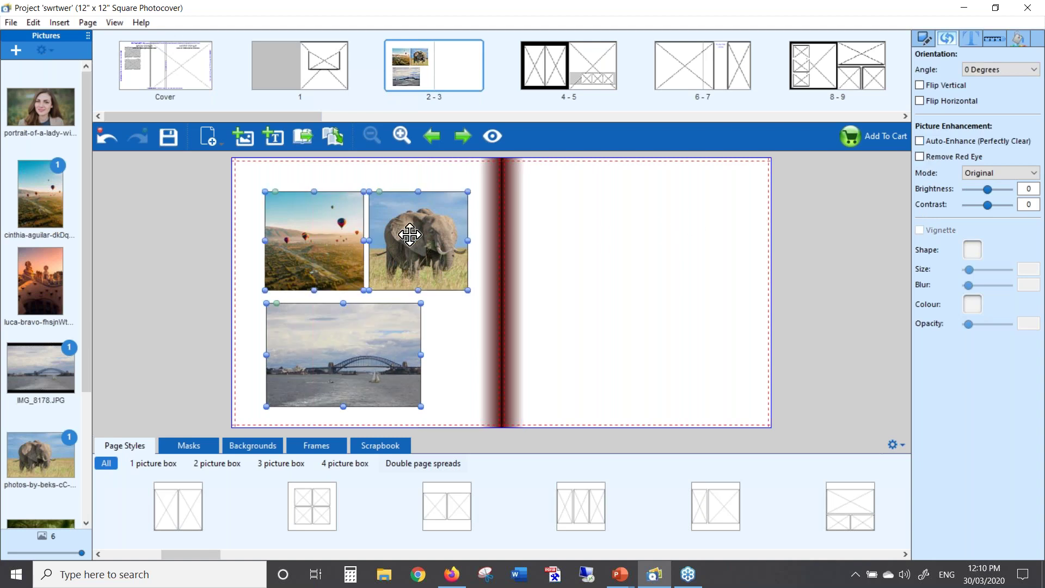
pyautogui.click(920, 142)
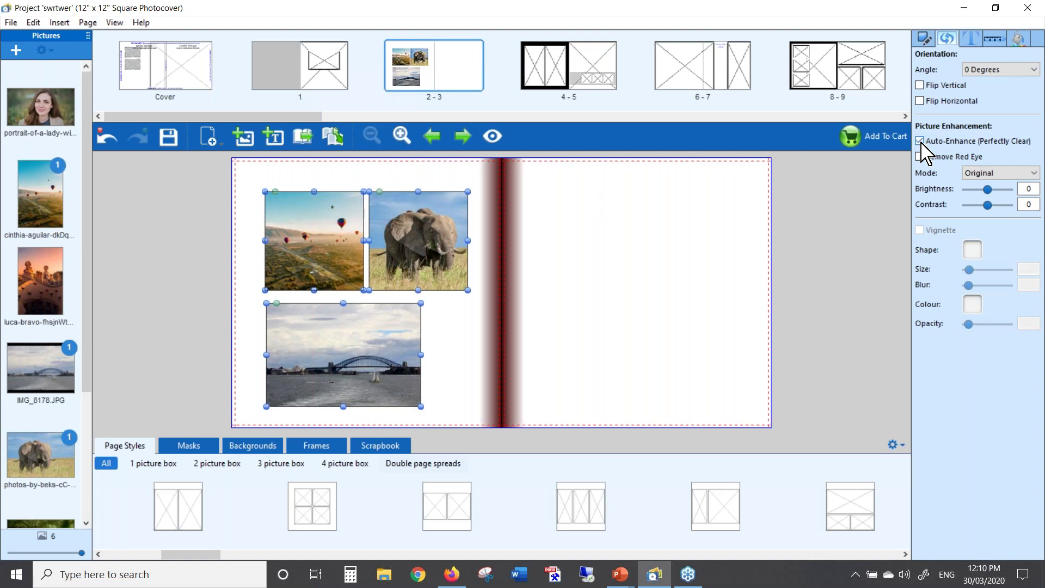
pyautogui.click(552, 243)
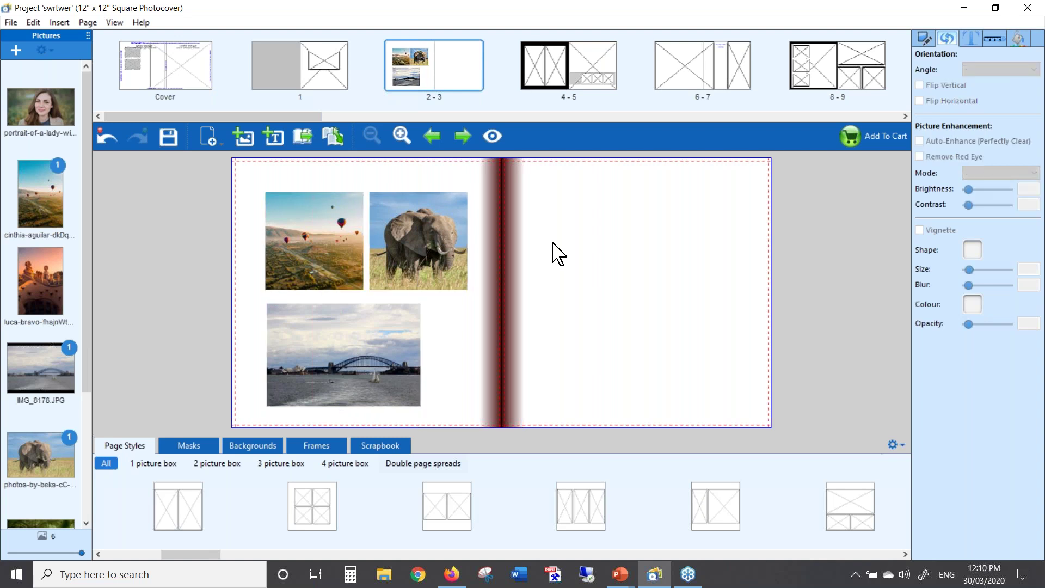
pyautogui.click(367, 339)
pyautogui.click(418, 246)
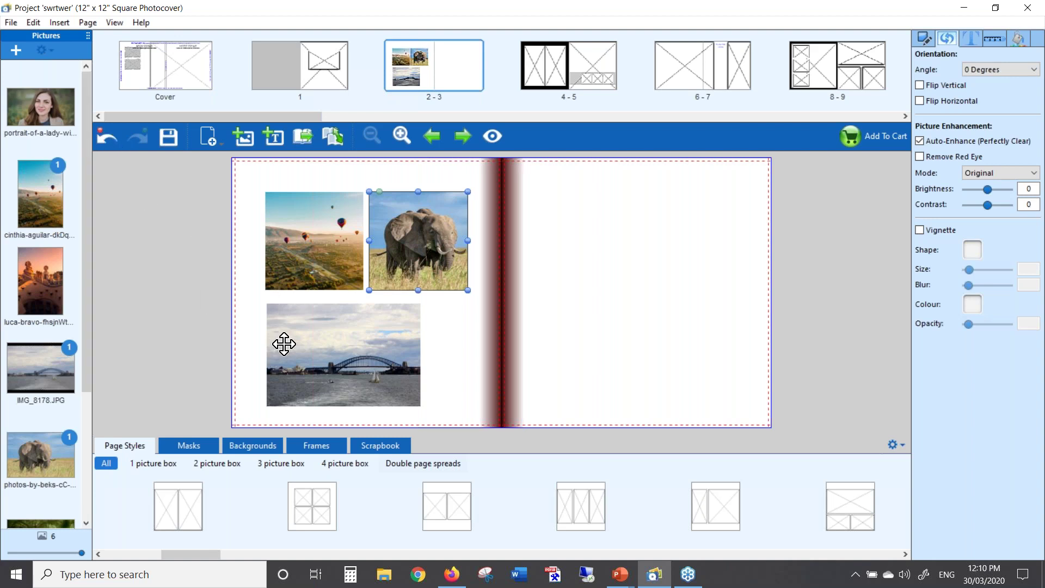
# Restore the four-picture grid on the left page and fill its empty box with the portrait of the woman.
pyautogui.moveTo(343, 356); pyautogui.dragTo(342, 354)
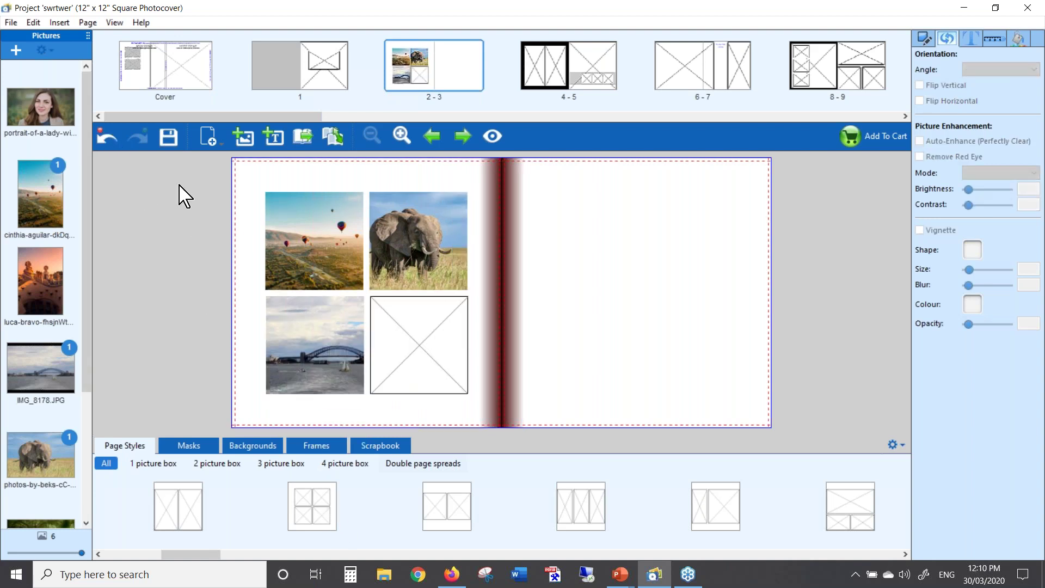
pyautogui.moveTo(41, 106); pyautogui.dragTo(375, 326)
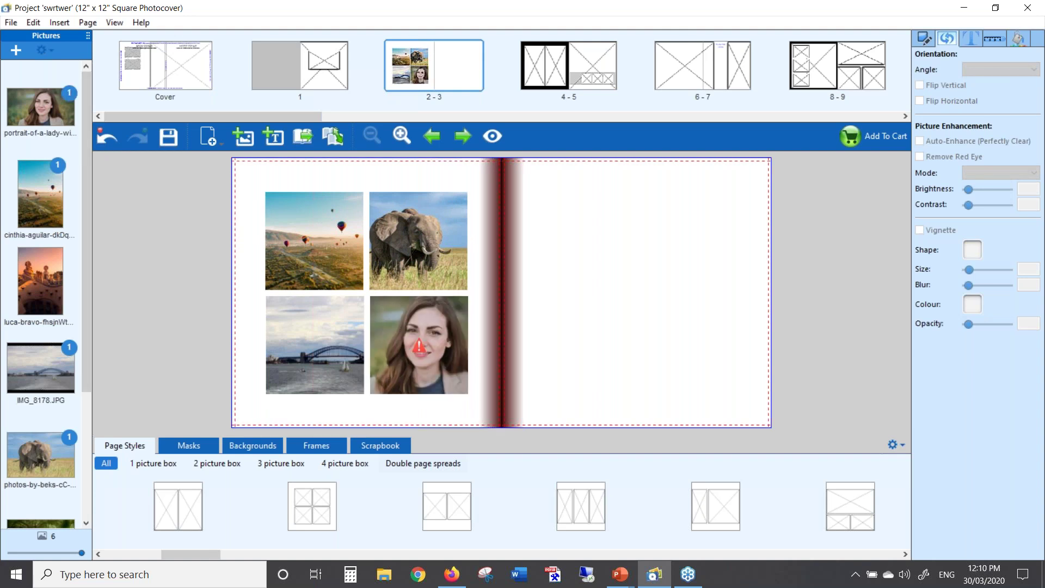
# Crop the portrait photo more tightly around the woman's face and turn on Remove Red Eye for it.
pyautogui.doubleClick(419, 355)
pyautogui.moveTo(466, 329); pyautogui.dragTo(486, 324)
pyautogui.click(561, 520)
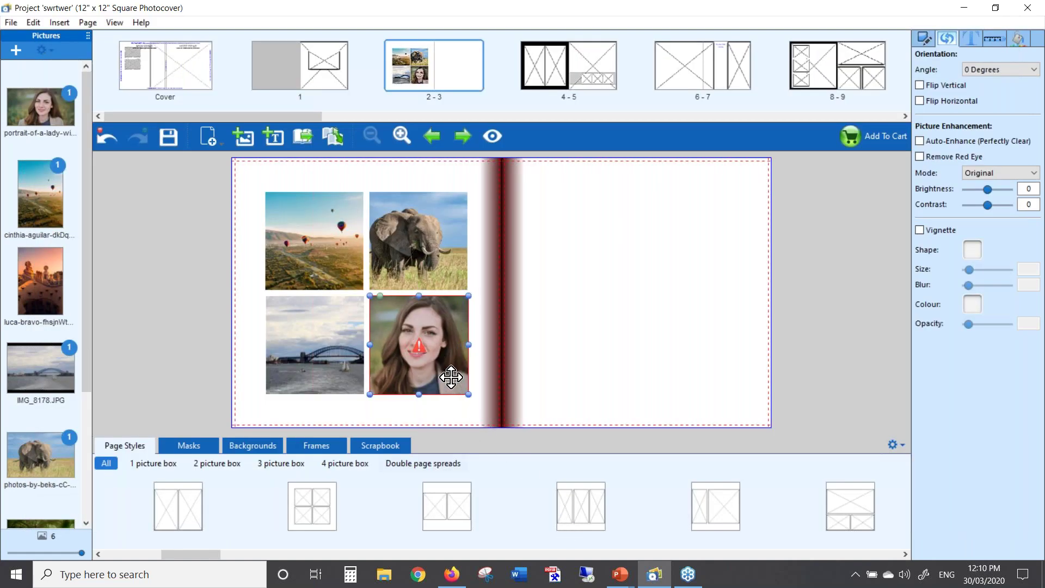
pyautogui.doubleClick(419, 357)
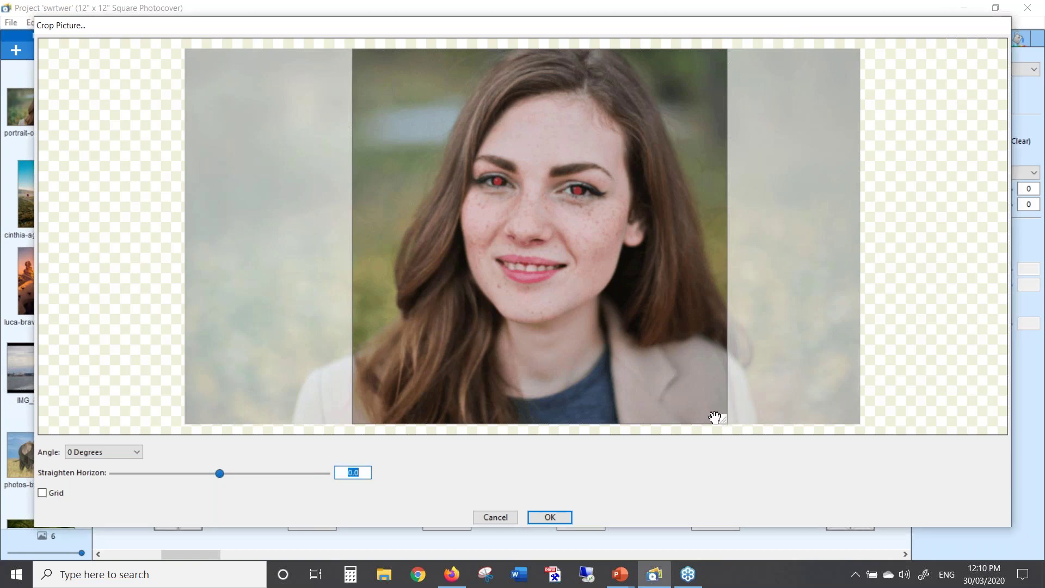
pyautogui.moveTo(721, 418); pyautogui.dragTo(625, 303)
pyautogui.moveTo(555, 276); pyautogui.dragTo(619, 282)
pyautogui.click(549, 517)
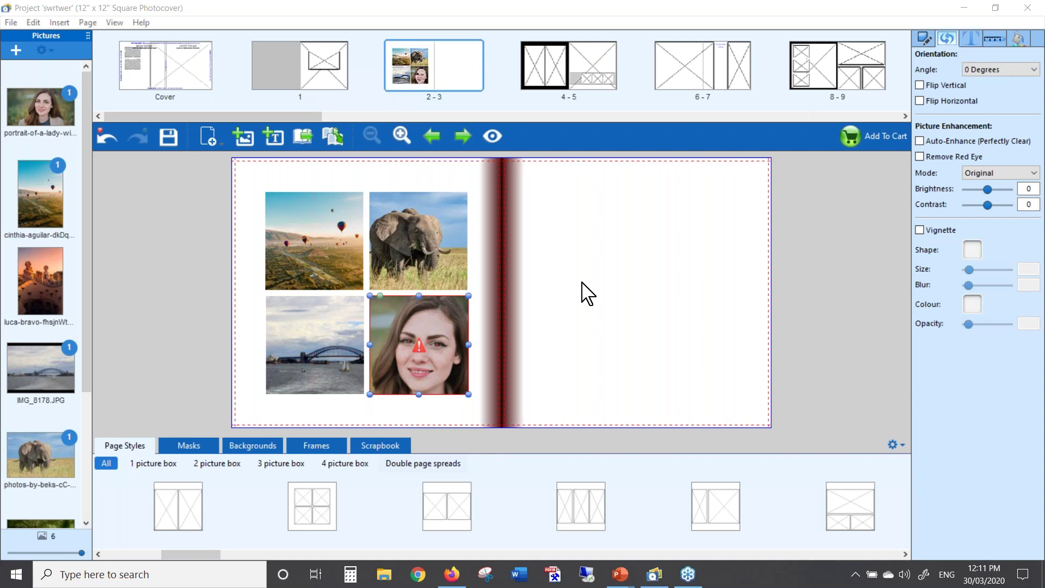
pyautogui.click(922, 157)
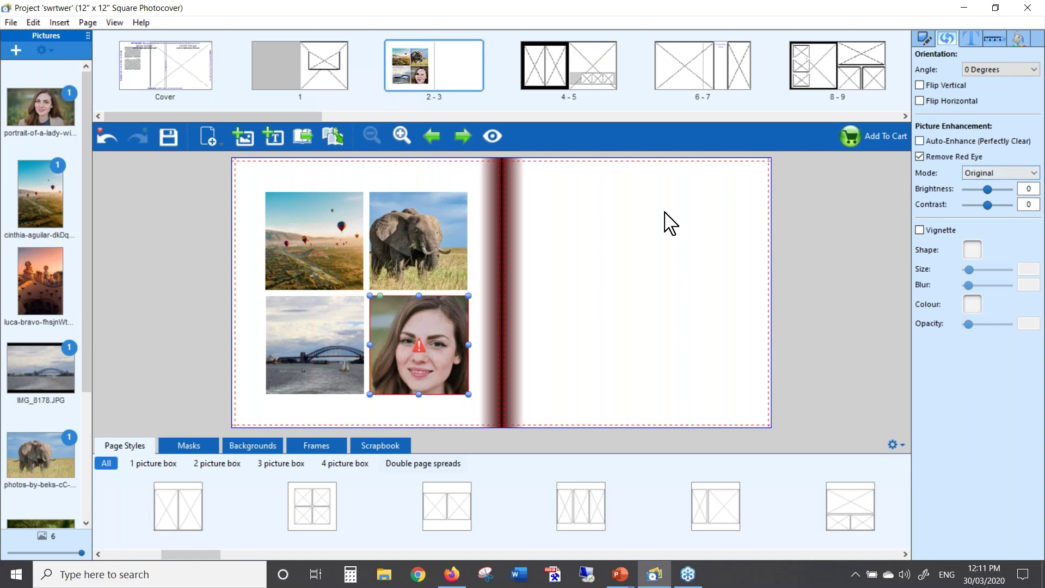
# Try the Black and White and Sepia modes on the elephant photo and return it to Original.
pyautogui.click(411, 240)
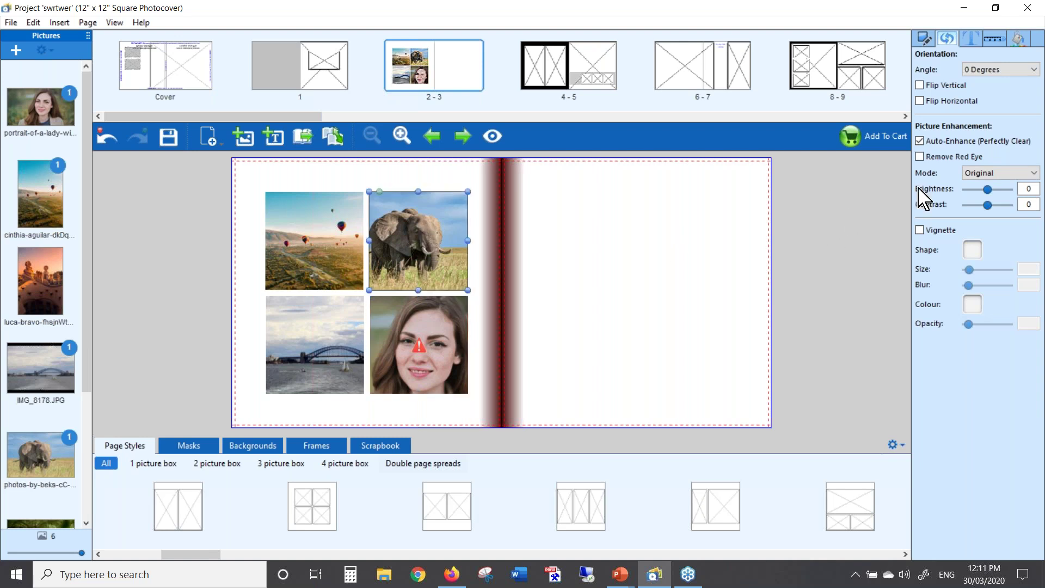
pyautogui.click(1034, 173)
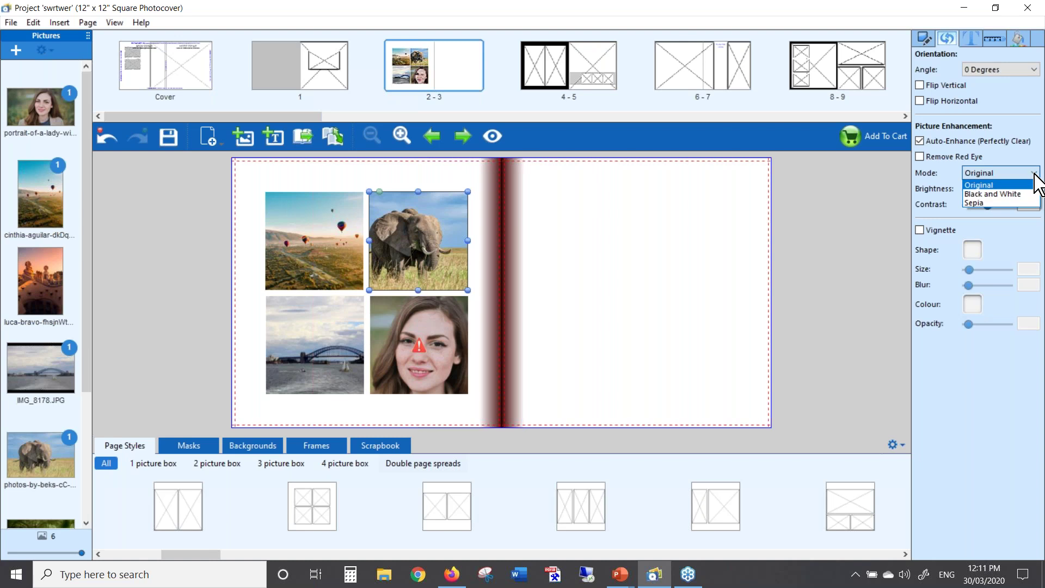
pyautogui.click(1025, 193)
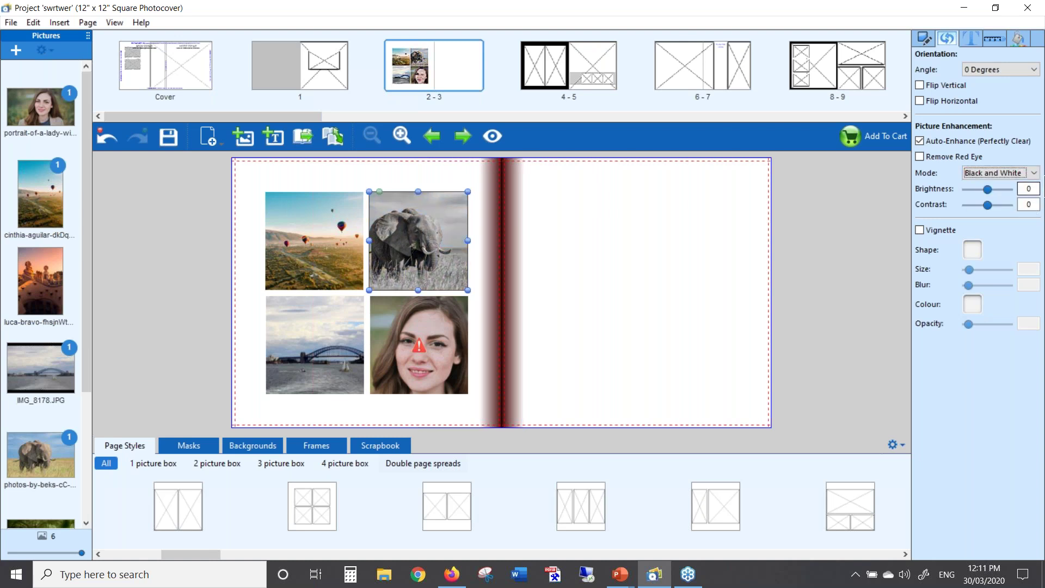
pyautogui.click(1034, 174)
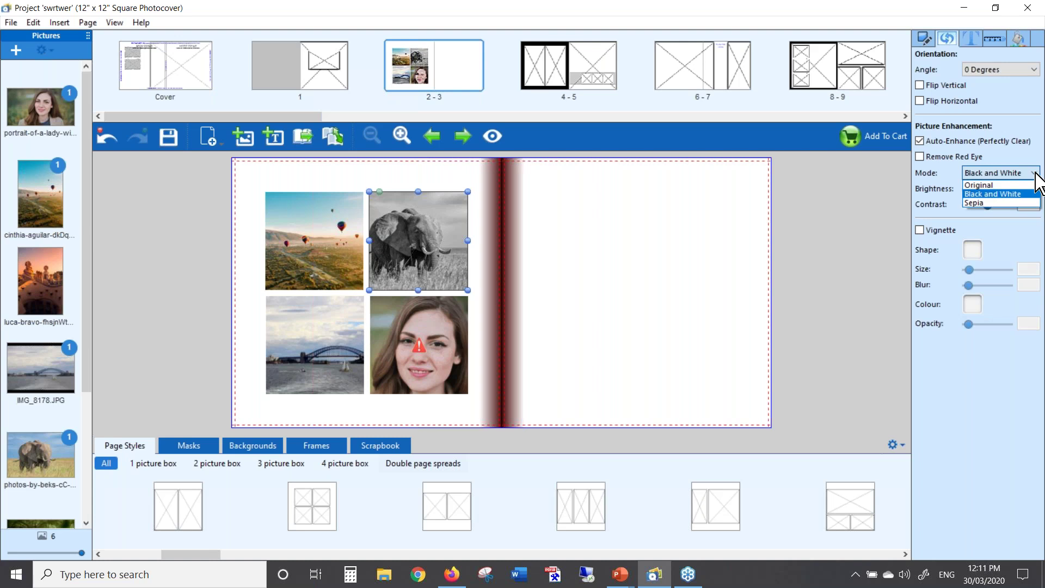
pyautogui.click(1004, 202)
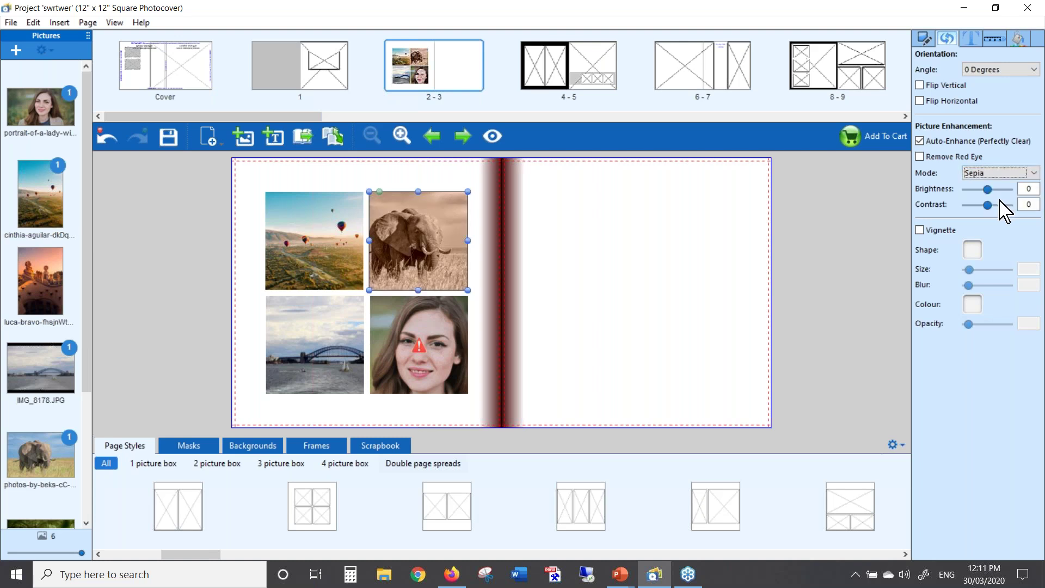
pyautogui.click(1033, 174)
pyautogui.click(1013, 185)
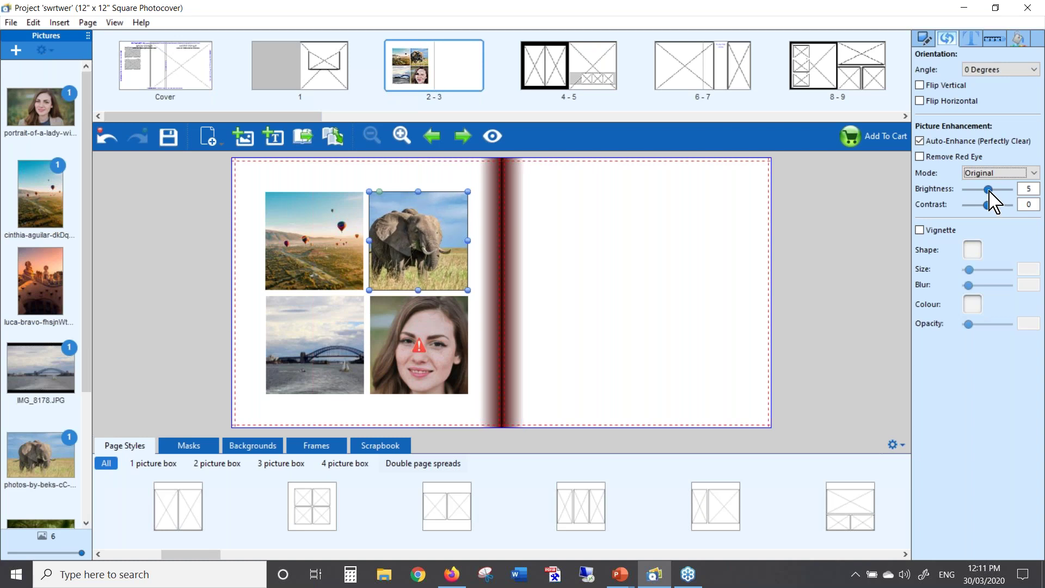
# Set the elephant photo's brightness to -9 and adjust its contrast.
pyautogui.moveTo(989, 190)
pyautogui.mouseDown()
pyautogui.moveTo(976, 194)
pyautogui.moveTo(988, 191)
pyautogui.mouseUp()
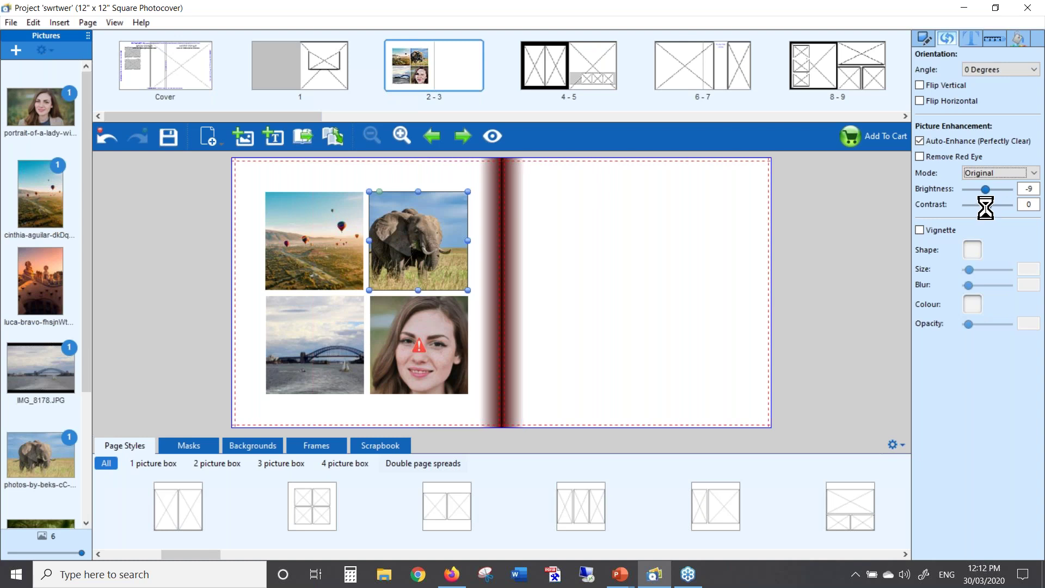
pyautogui.moveTo(986, 207); pyautogui.dragTo(988, 206)
# Try a size 4.5 border on the elephant photo in red and in black, and remove the border.
pyautogui.click(925, 48)
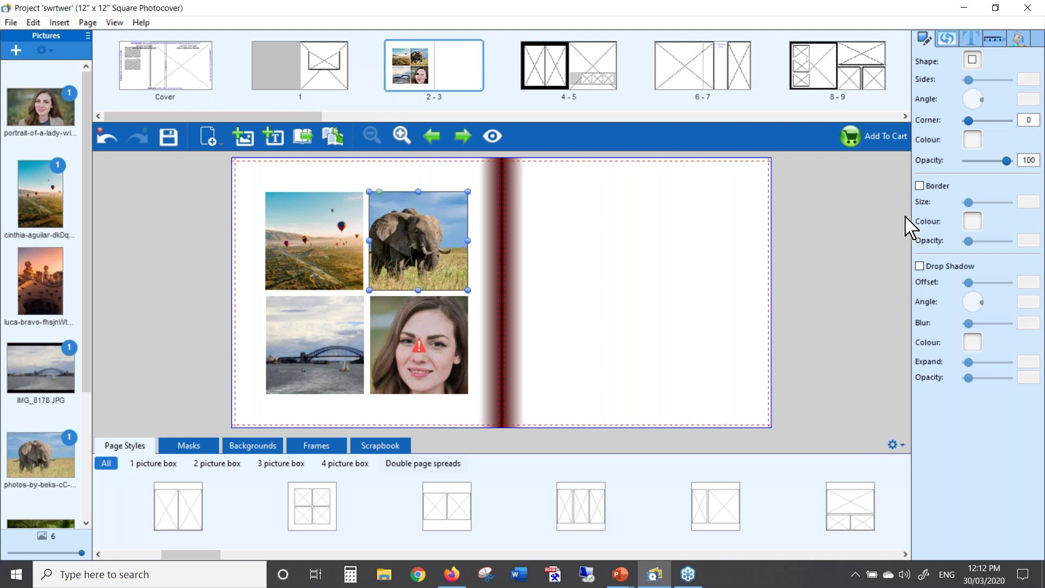
pyautogui.click(920, 186)
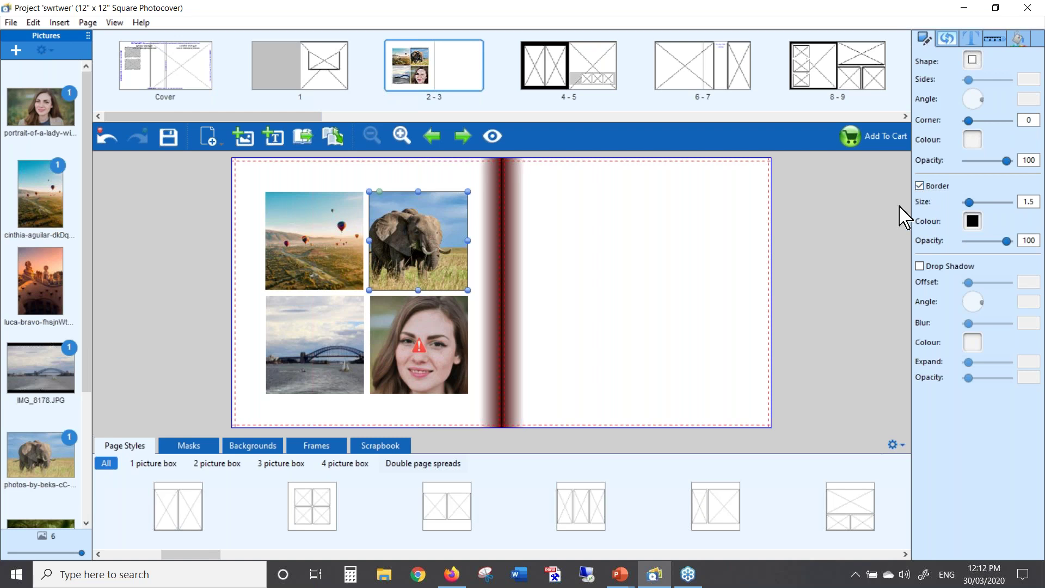
pyautogui.moveTo(969, 203)
pyautogui.mouseDown()
pyautogui.moveTo(983, 206)
pyautogui.moveTo(974, 204)
pyautogui.mouseUp()
pyautogui.click(972, 221)
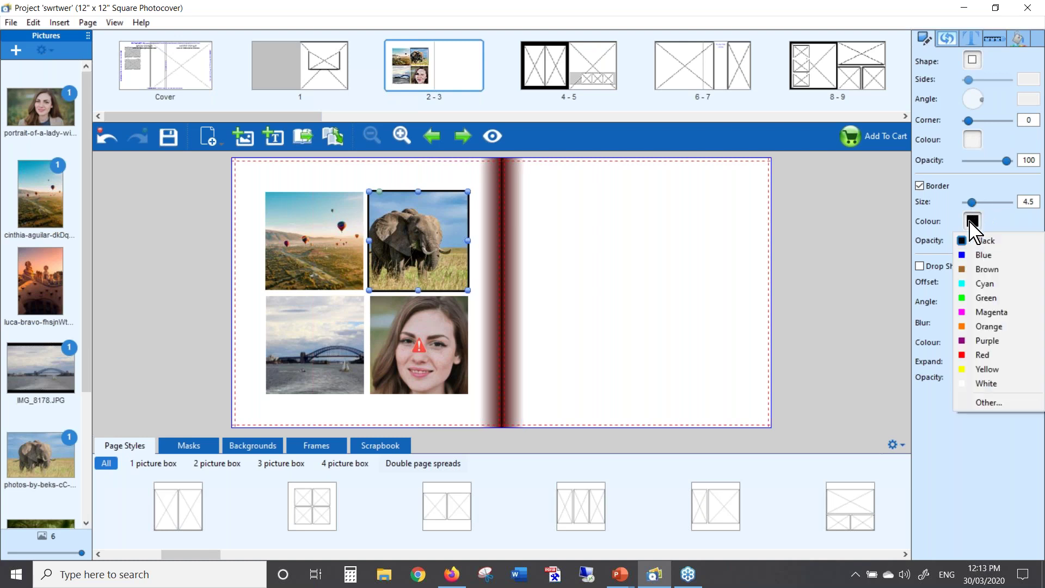
pyautogui.click(980, 356)
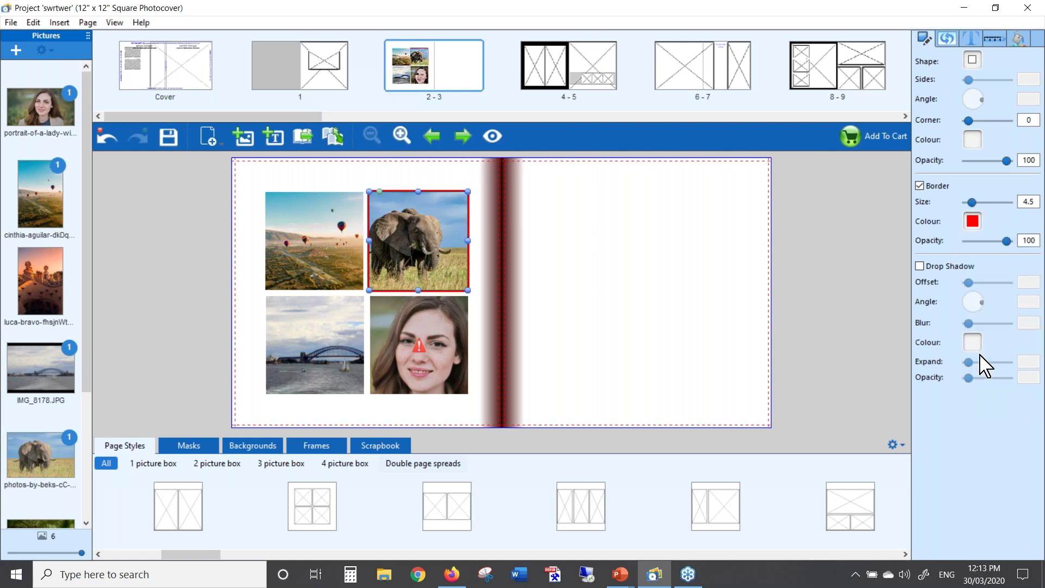
pyautogui.click(973, 222)
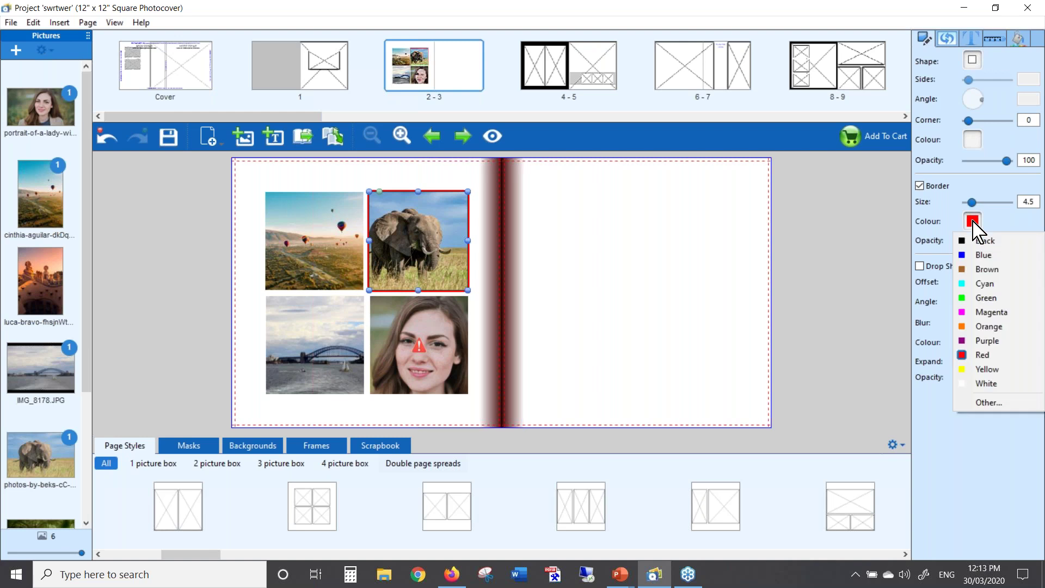
pyautogui.click(990, 403)
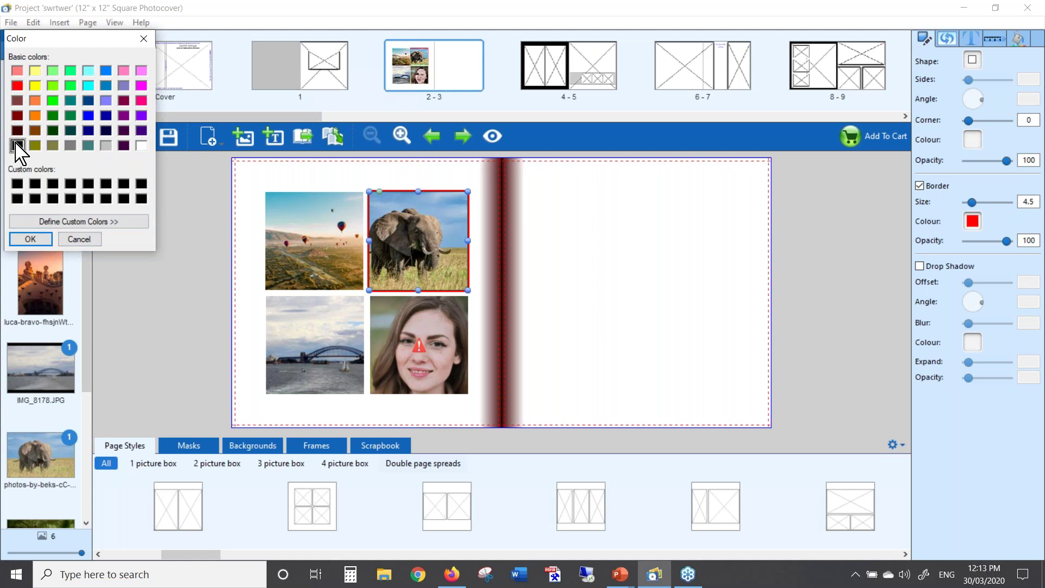
pyautogui.click(26, 240)
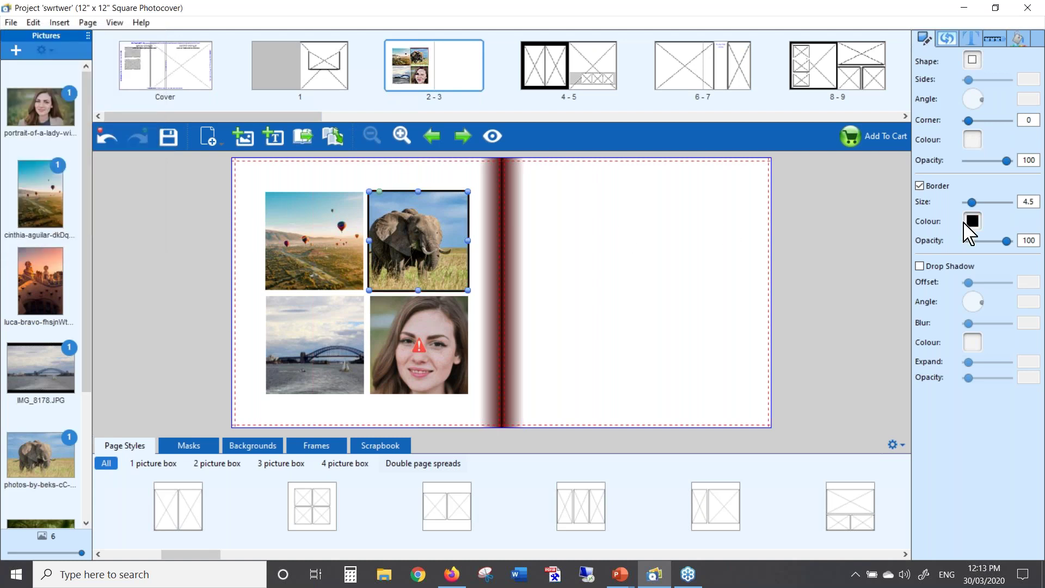
pyautogui.click(919, 187)
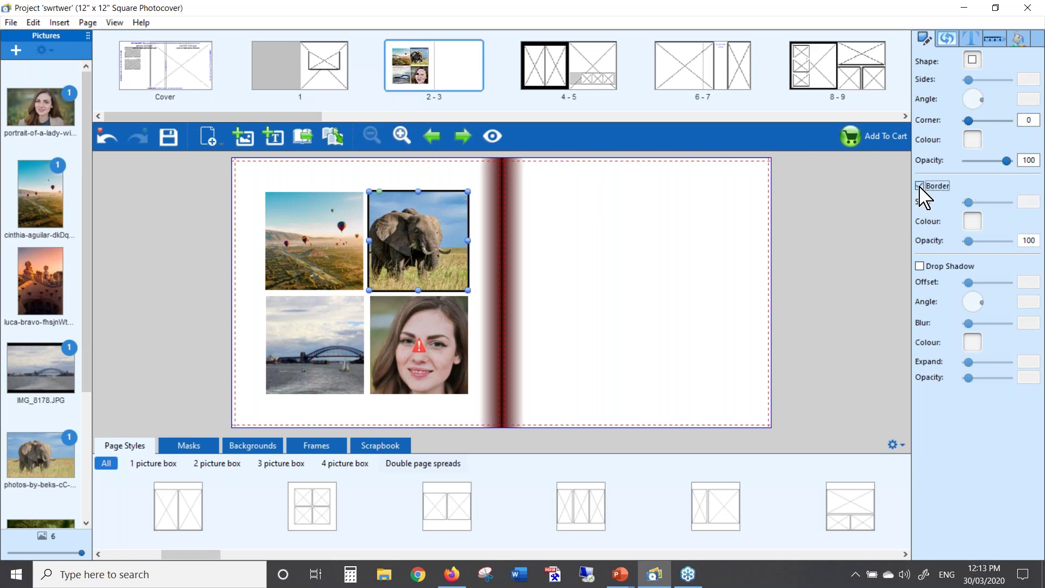
# Try a drop shadow on the elephant photo and on all four photos with offset 13, and turn it off.
pyautogui.click(920, 267)
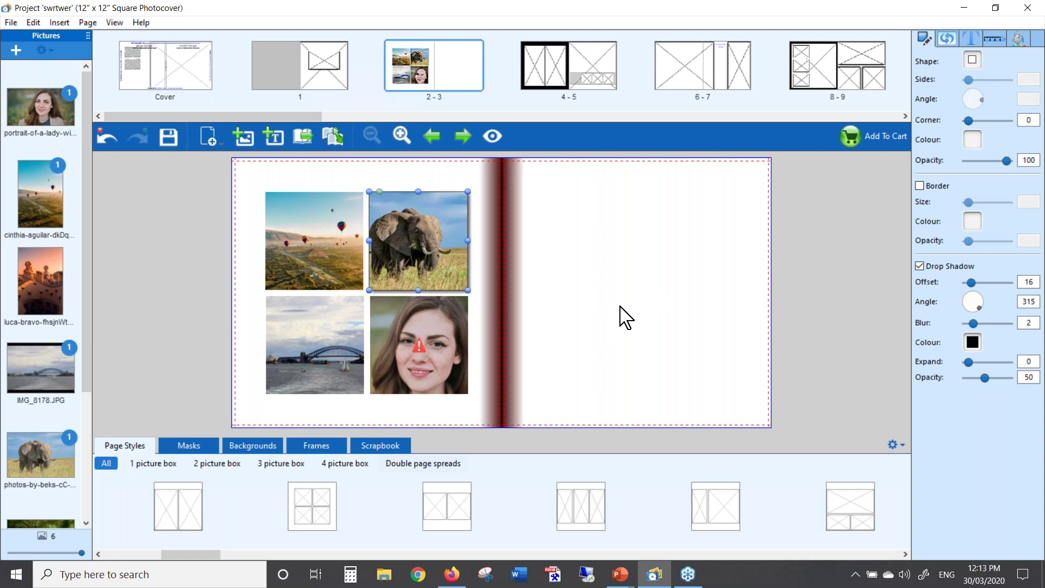
pyautogui.click(920, 267)
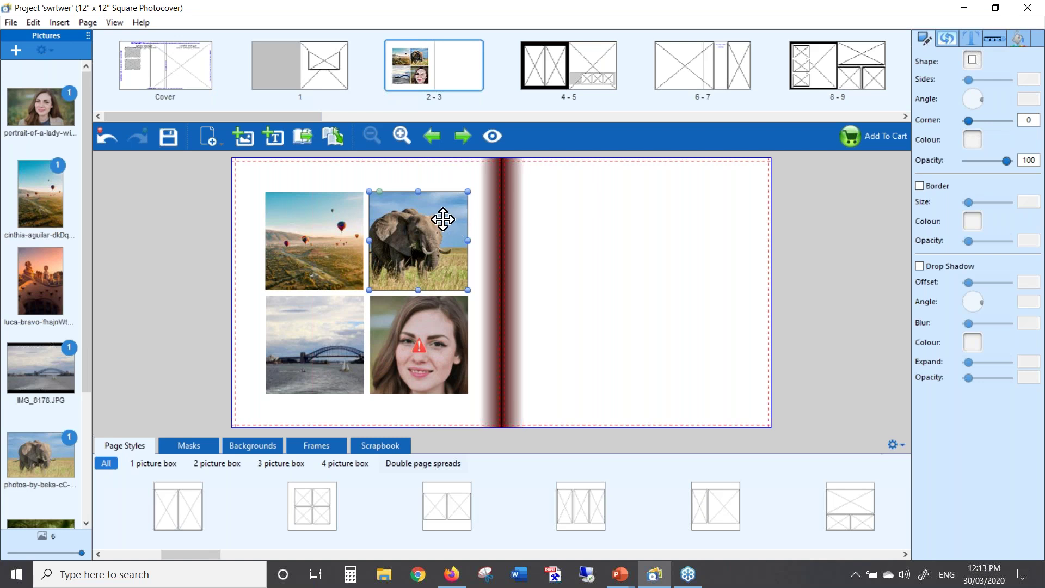
pyautogui.keyDown('ctrl'); pyautogui.click(297, 234); pyautogui.keyUp('ctrl')
pyautogui.keyDown('ctrl'); pyautogui.click(297, 326); pyautogui.keyUp('ctrl')
pyautogui.keyDown('ctrl'); pyautogui.click(424, 332); pyautogui.keyUp('ctrl')
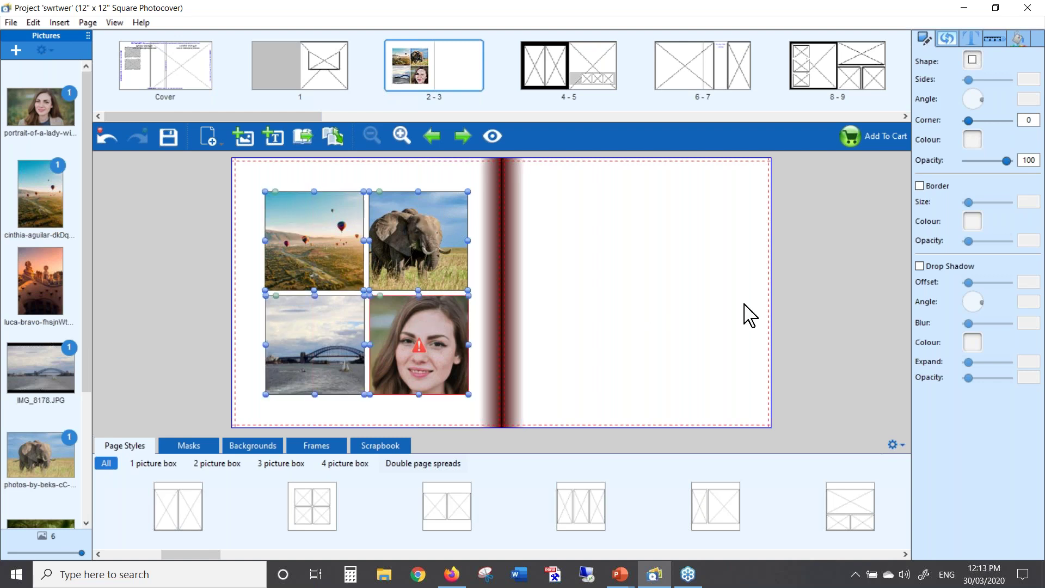
pyautogui.click(920, 266)
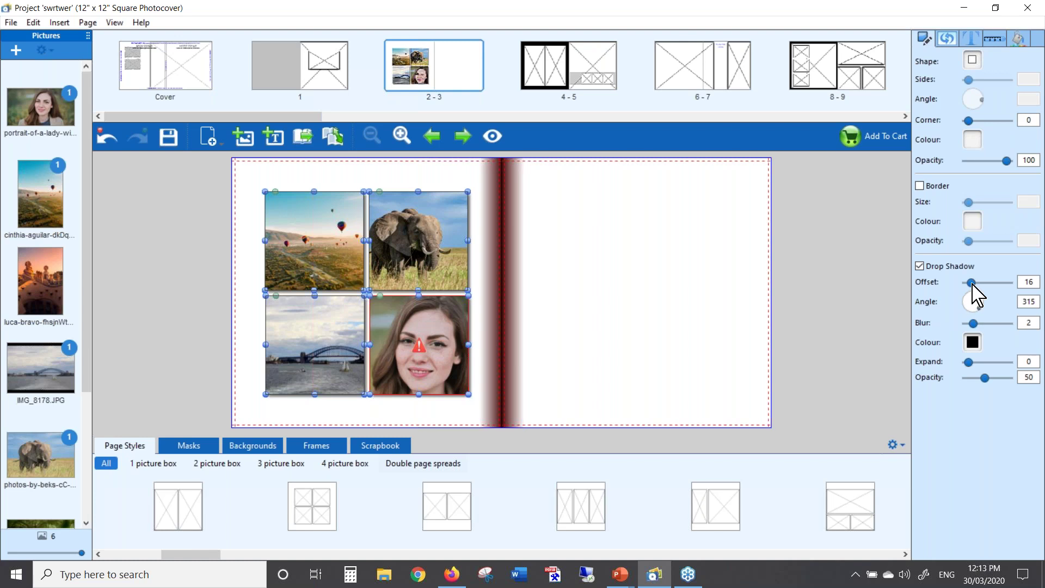
pyautogui.moveTo(972, 283); pyautogui.dragTo(970, 284)
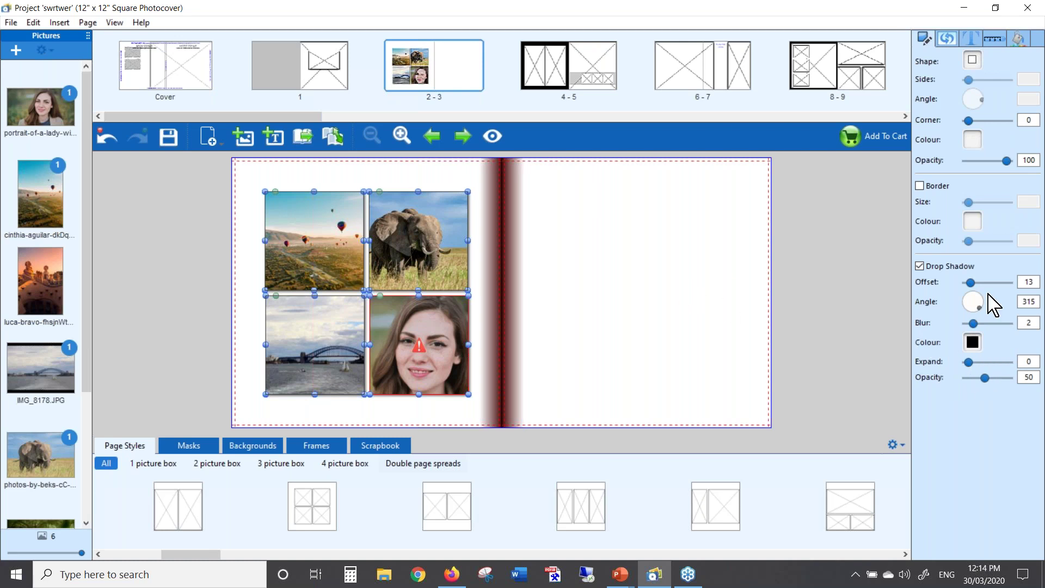
pyautogui.click(920, 267)
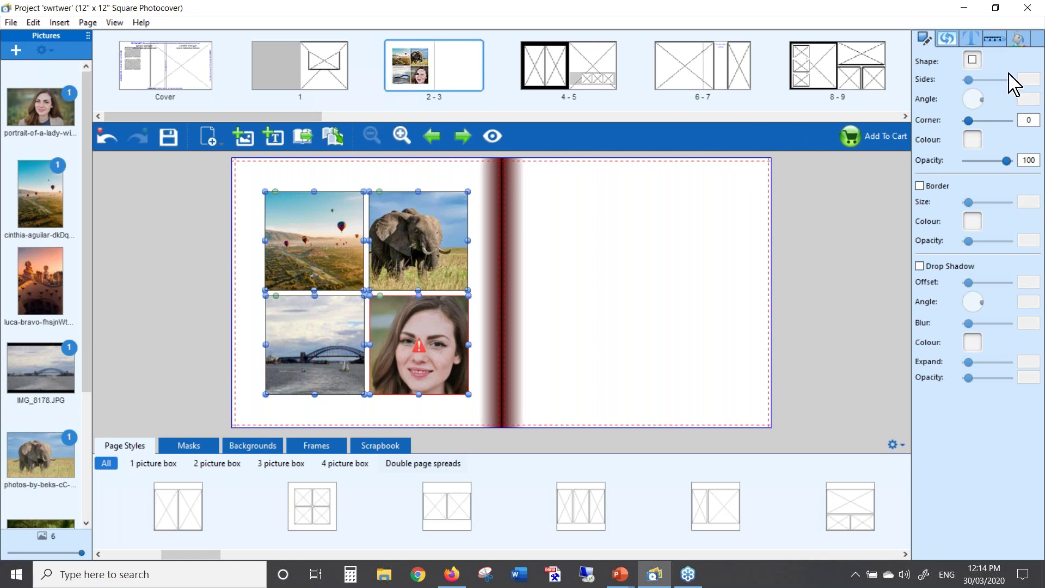
# Try a black vignette with size 3 and blur 6 on all four photos, and turn it off.
pyautogui.click(947, 44)
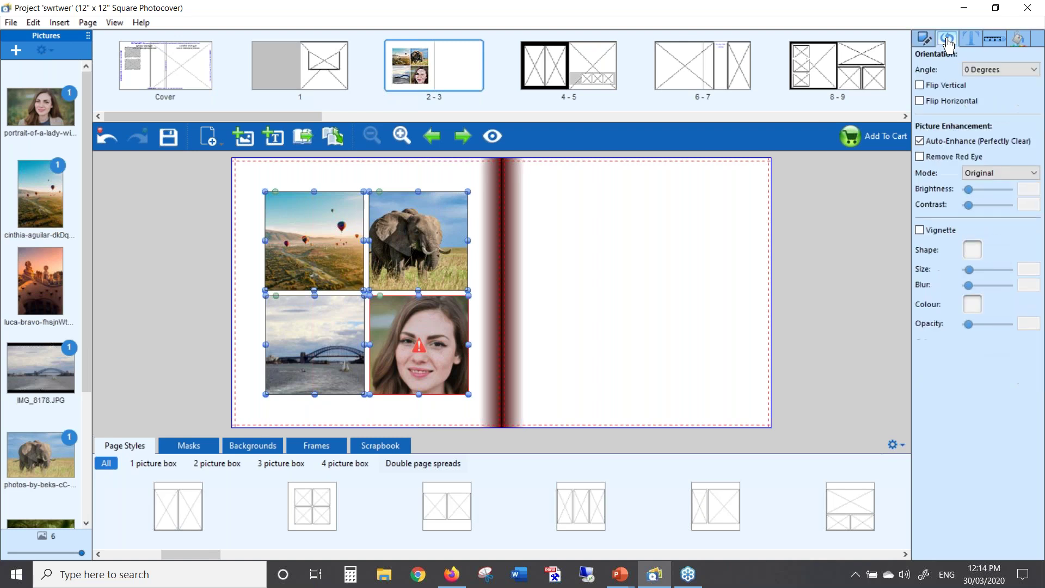
pyautogui.click(920, 231)
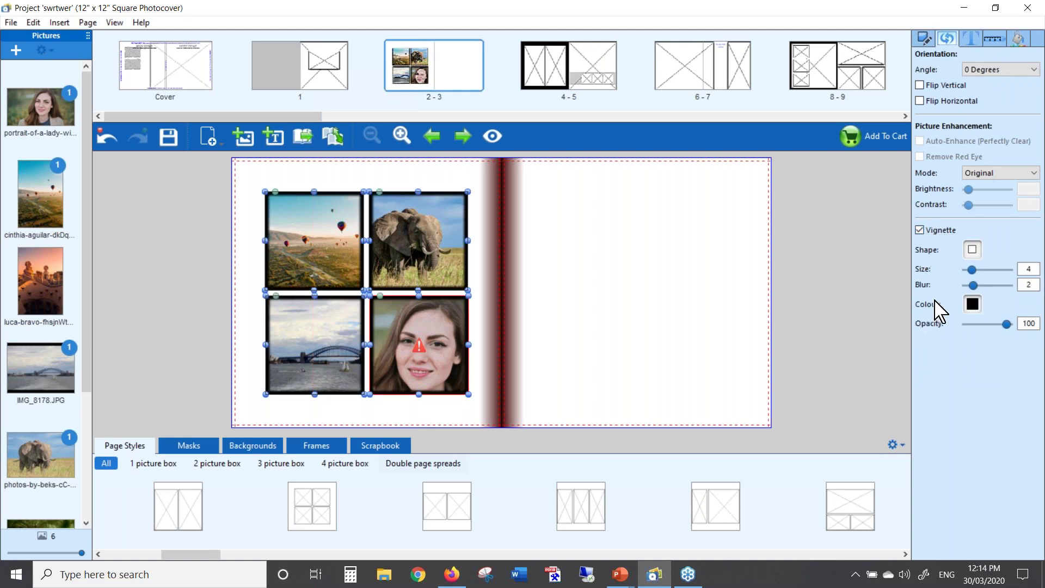
pyautogui.moveTo(972, 270); pyautogui.dragTo(982, 285)
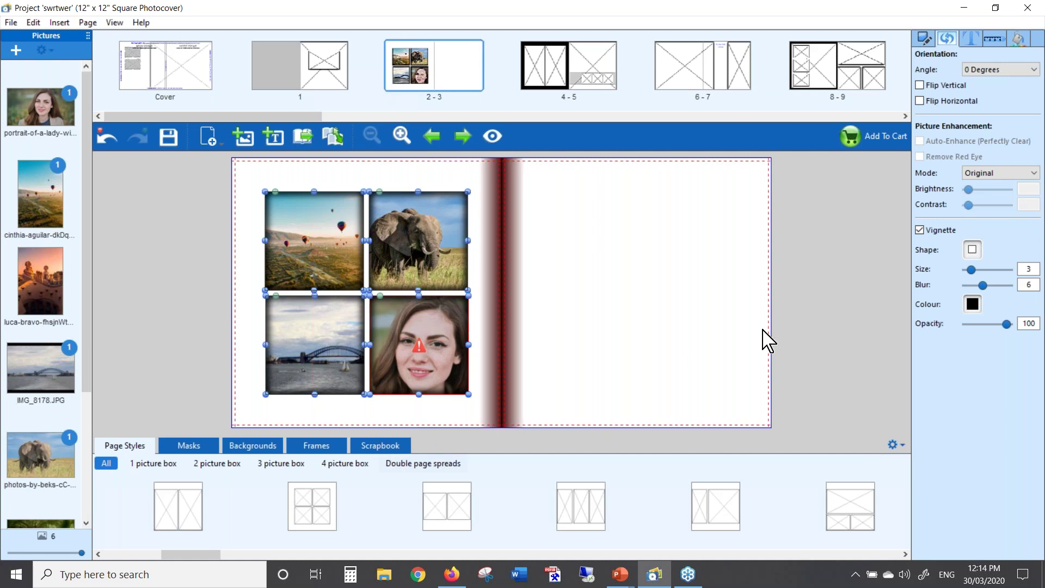
pyautogui.click(920, 230)
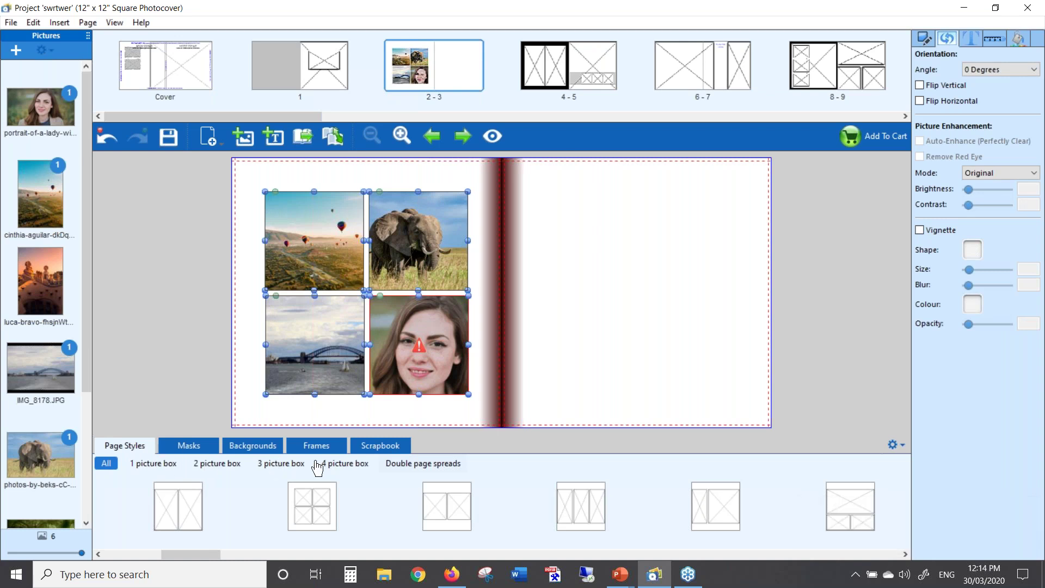
# Apply the blue Baby frame to the elephant photo and the pink Baby frame to the woman's portrait.
pyautogui.click(329, 446)
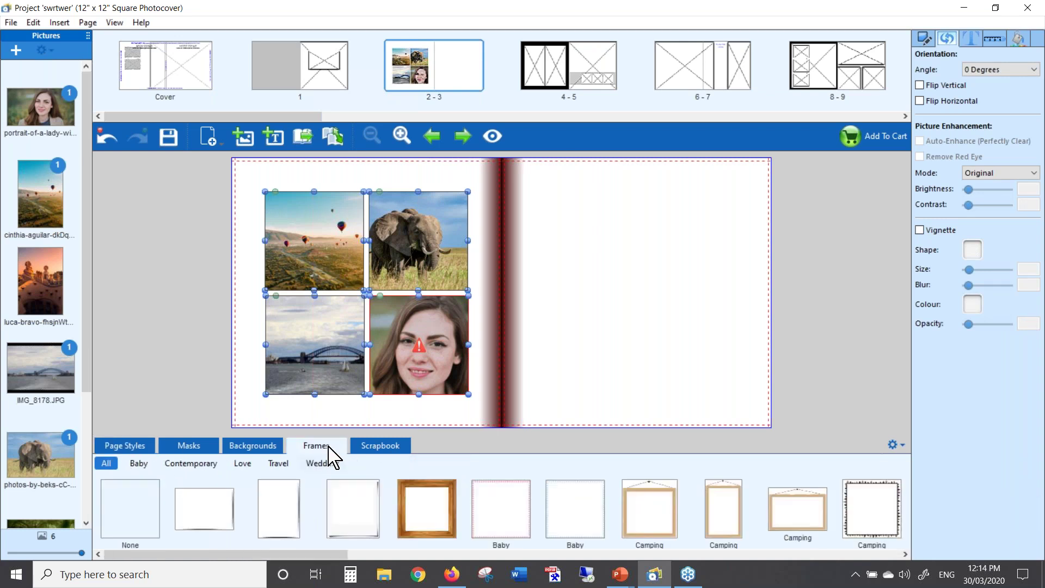
pyautogui.click(358, 419)
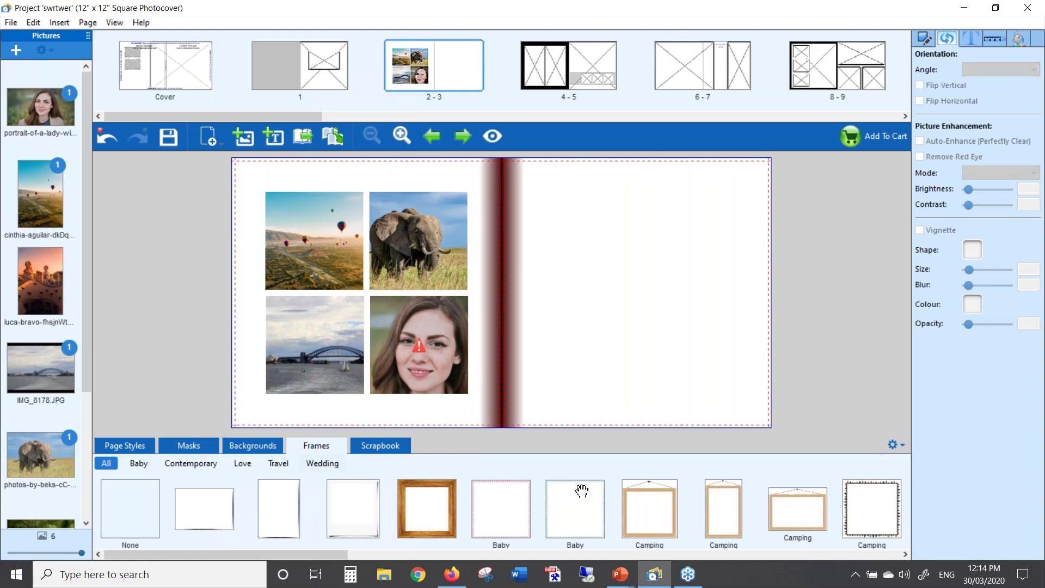
pyautogui.moveTo(576, 507); pyautogui.dragTo(427, 230)
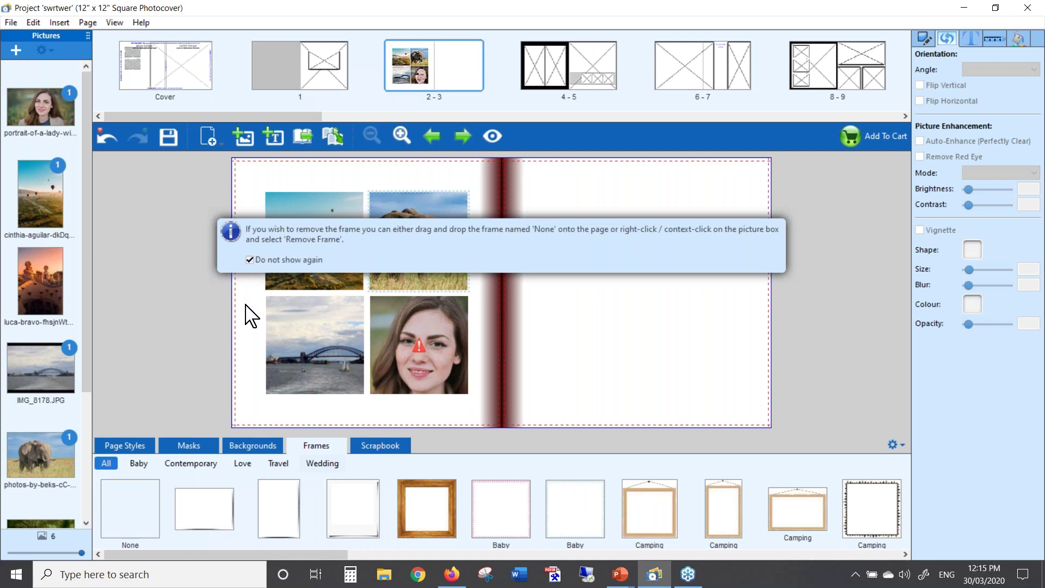
pyautogui.click(181, 330)
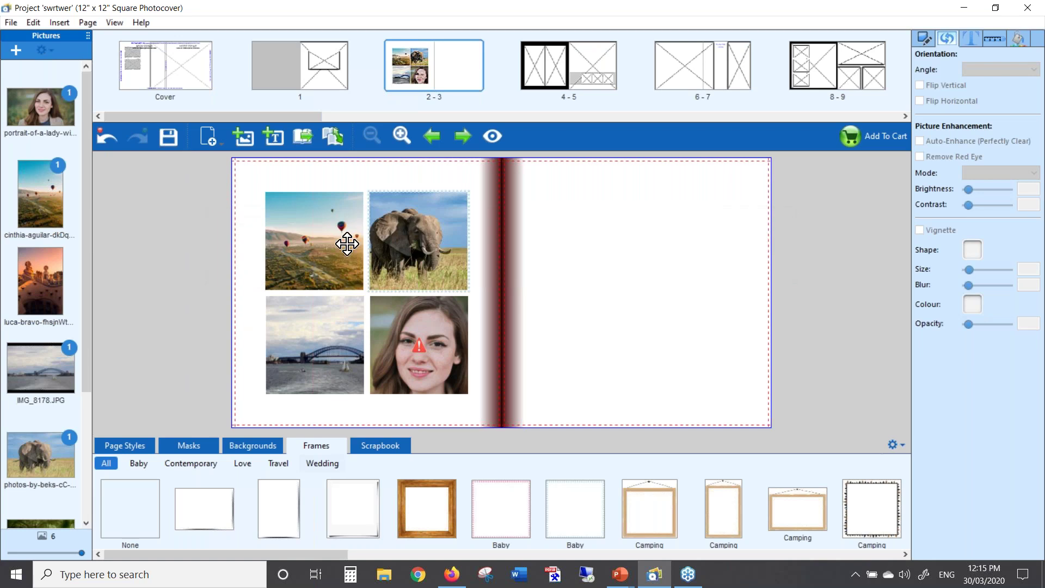
pyautogui.moveTo(428, 507); pyautogui.dragTo(434, 357)
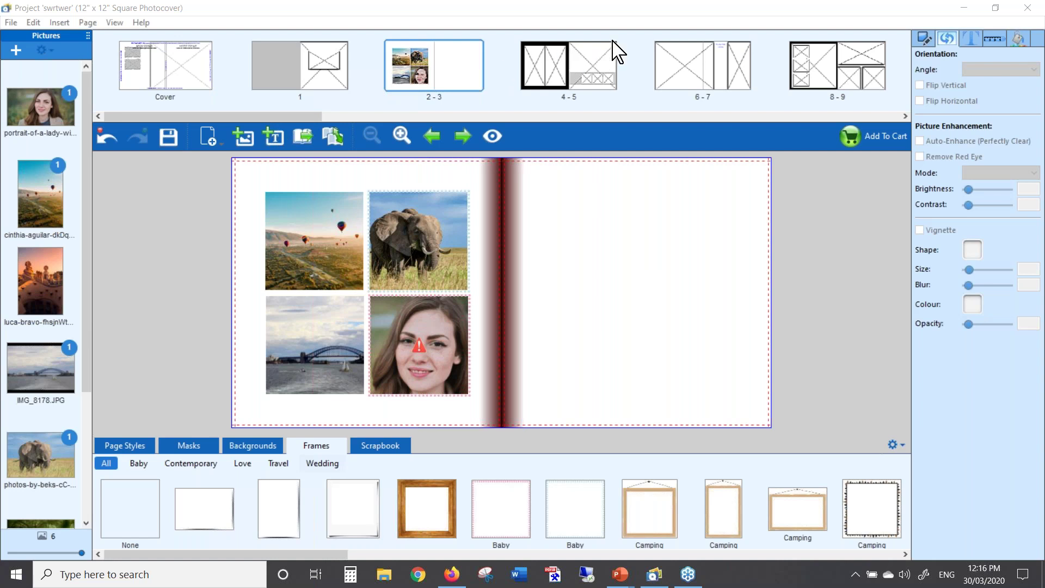
# Add a text box at the top of page 2, above the photos, reading "Hi this is my album".
pyautogui.click(278, 134)
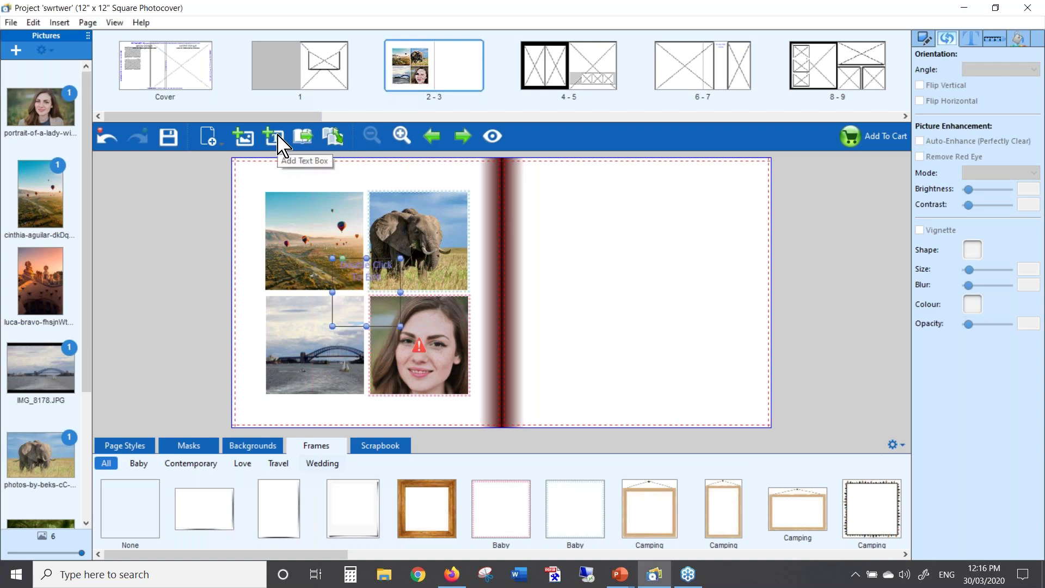
pyautogui.moveTo(355, 292); pyautogui.dragTo(352, 206)
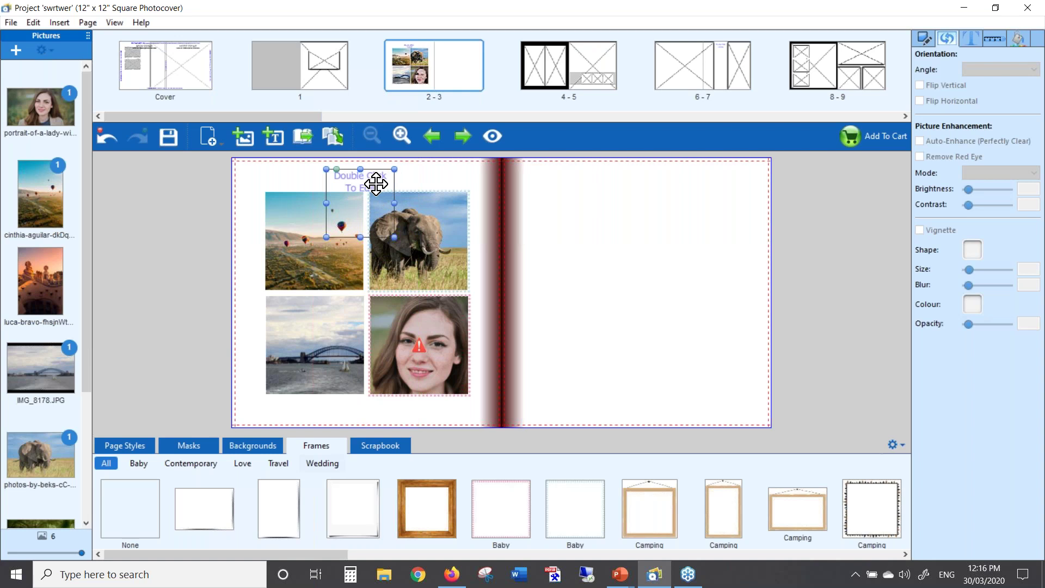
pyautogui.doubleClick(376, 184)
pyautogui.write('Hi His is my')
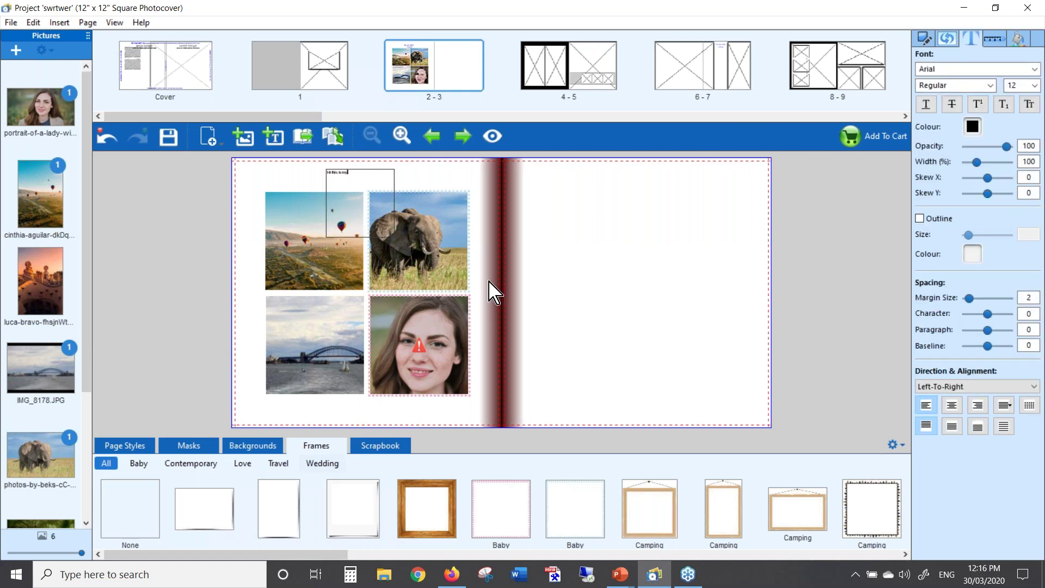
pyautogui.write(' album')
pyautogui.click(433, 188)
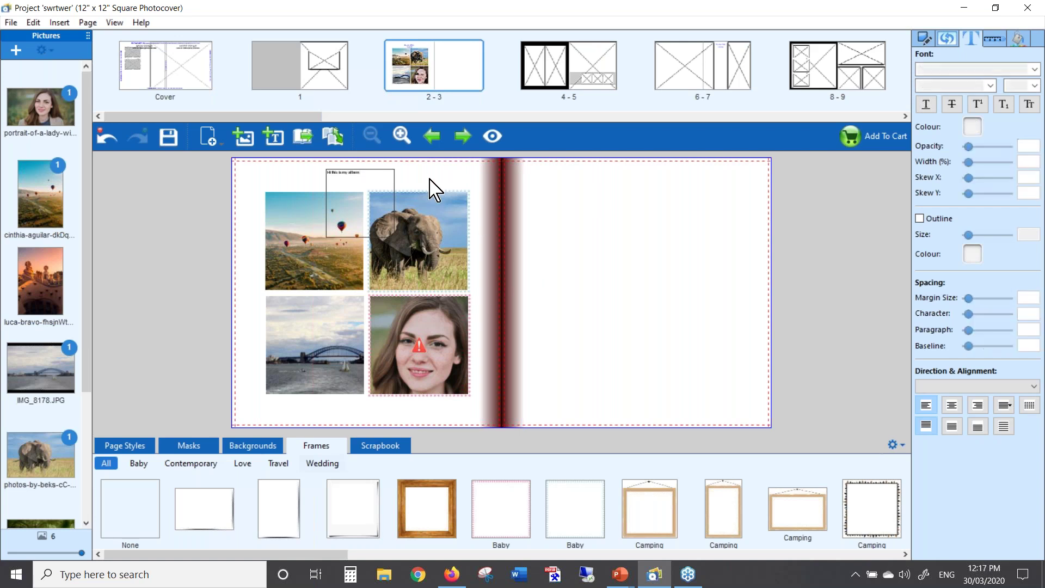